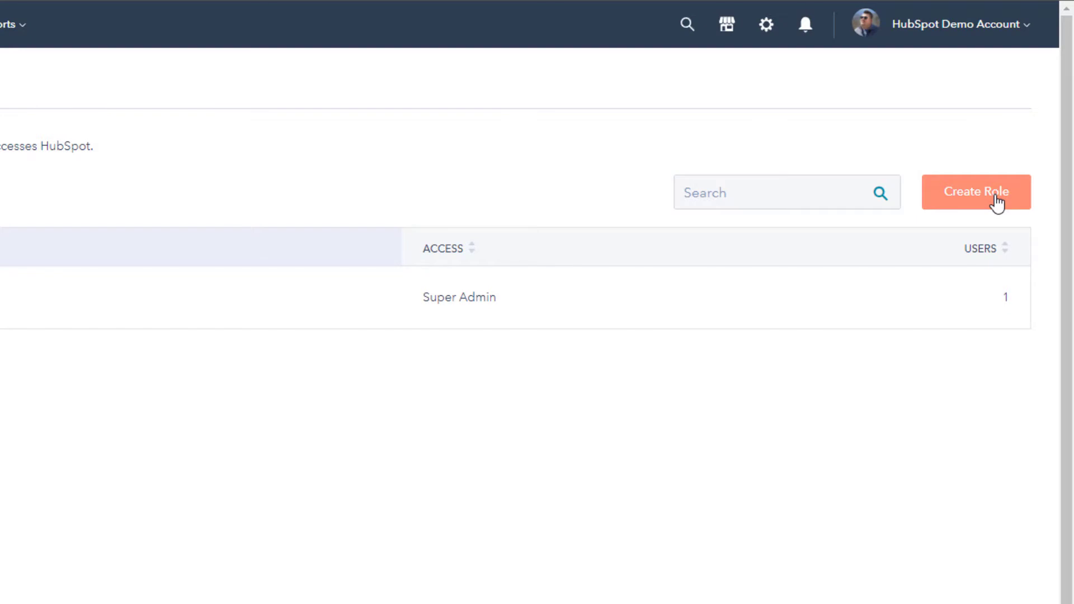
Step: Start a new role named Sales Leadership and review its CRM object access, including the Communicate options for Contact & Companies
left_click(997, 201)
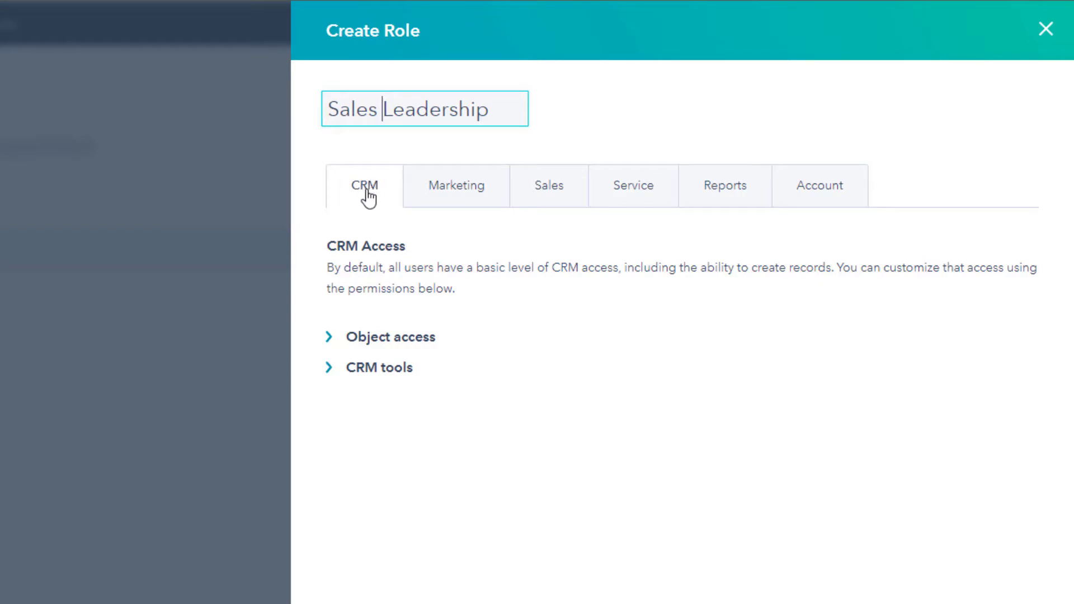
left_click(330, 338)
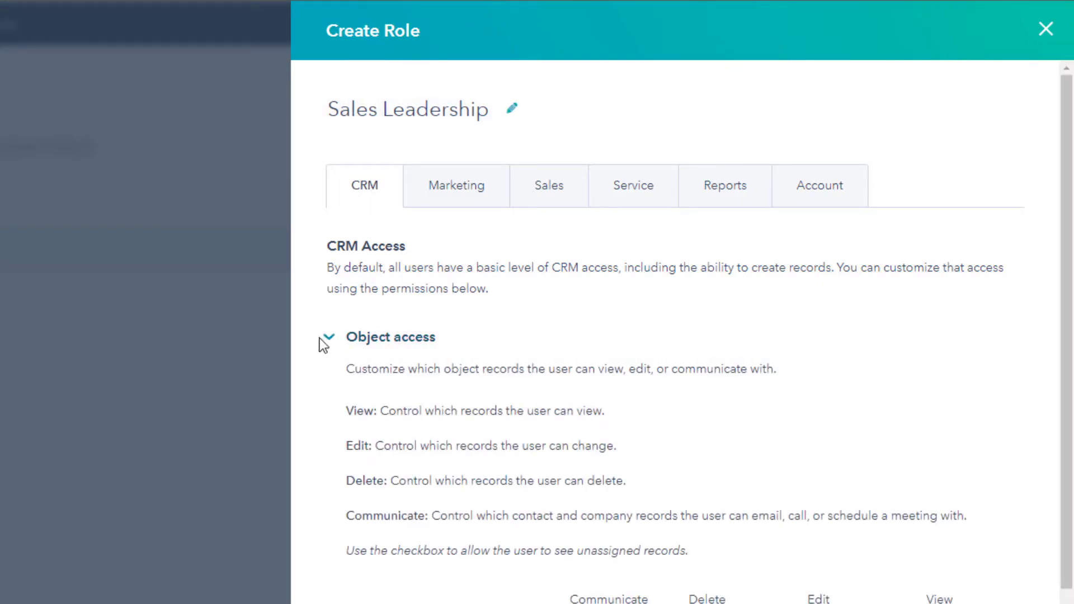
scroll(437, 414, "down", 3)
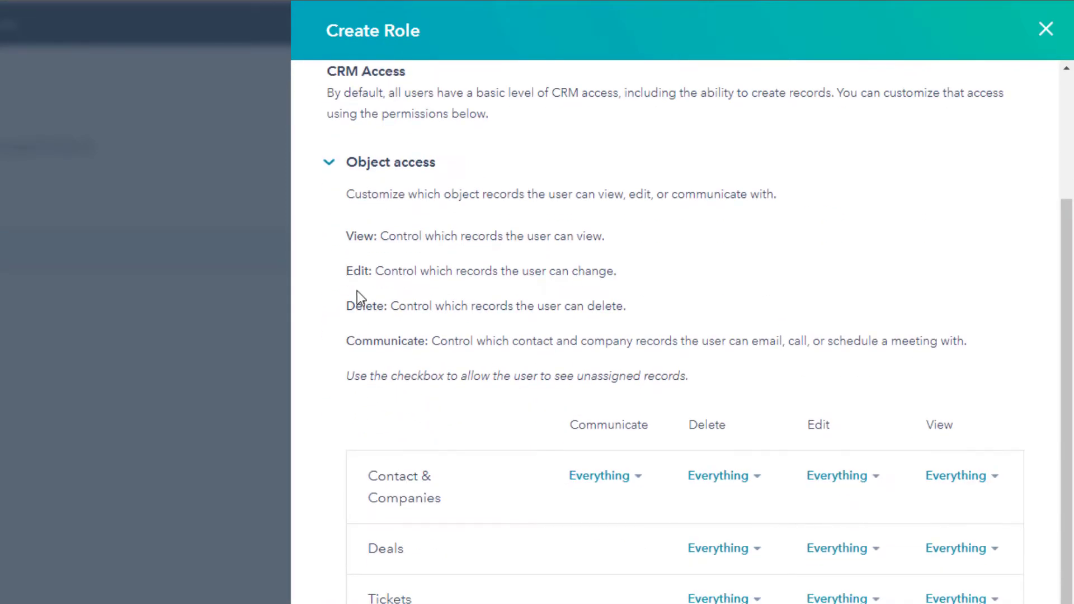
scroll(357, 300, "up", 3)
scroll(396, 397, "down", 9)
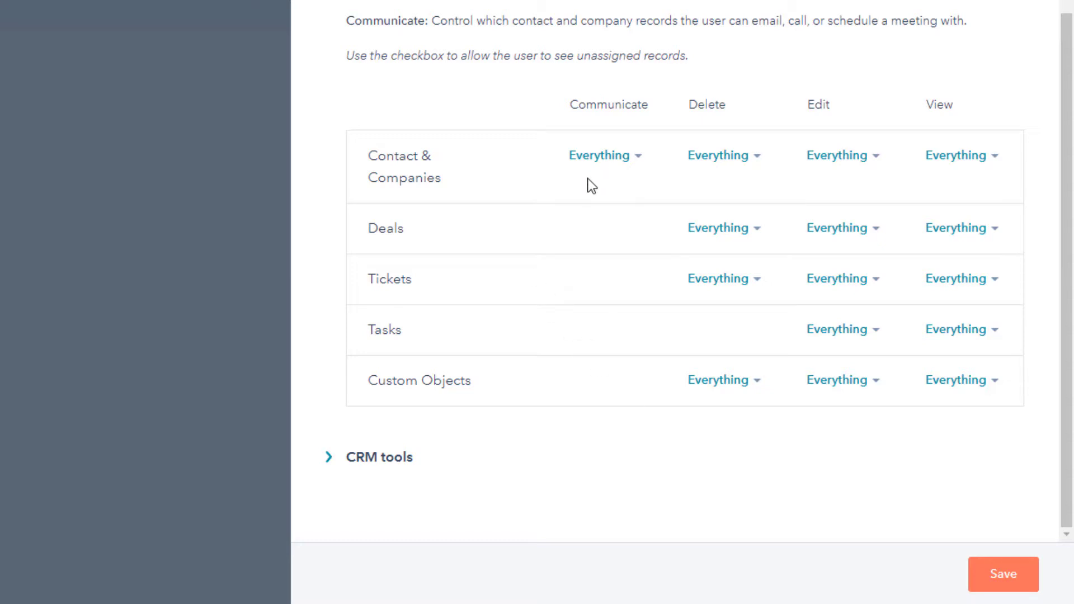
left_click(645, 169)
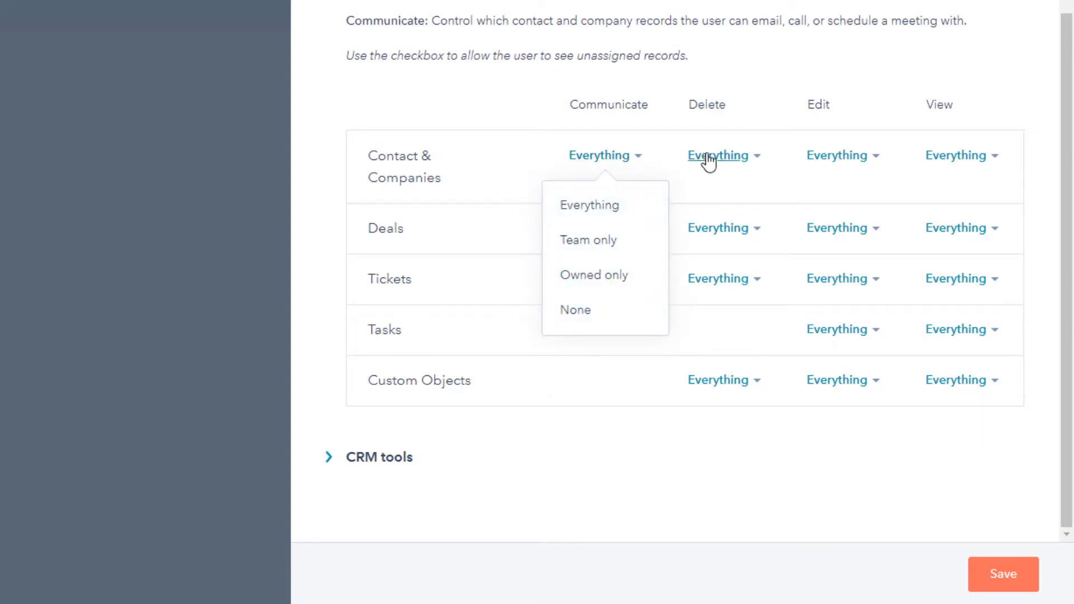
Step: Grant the role's CRM tools: delete, edit and view for Workflows, plus Bulk delete, Export, Edit property settings and Chatflows
left_click(609, 463)
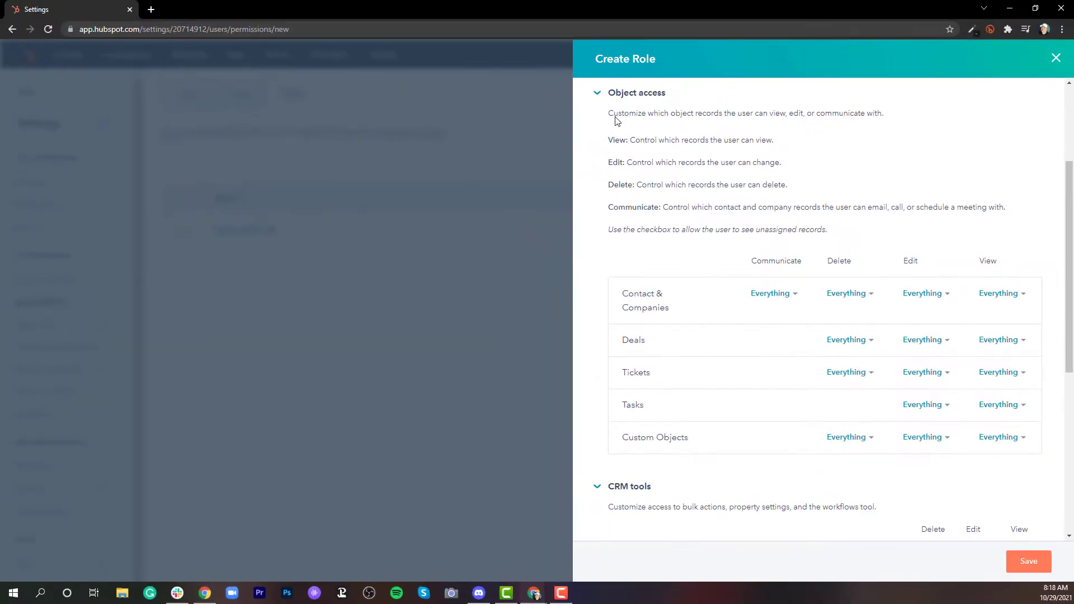
left_click(598, 93)
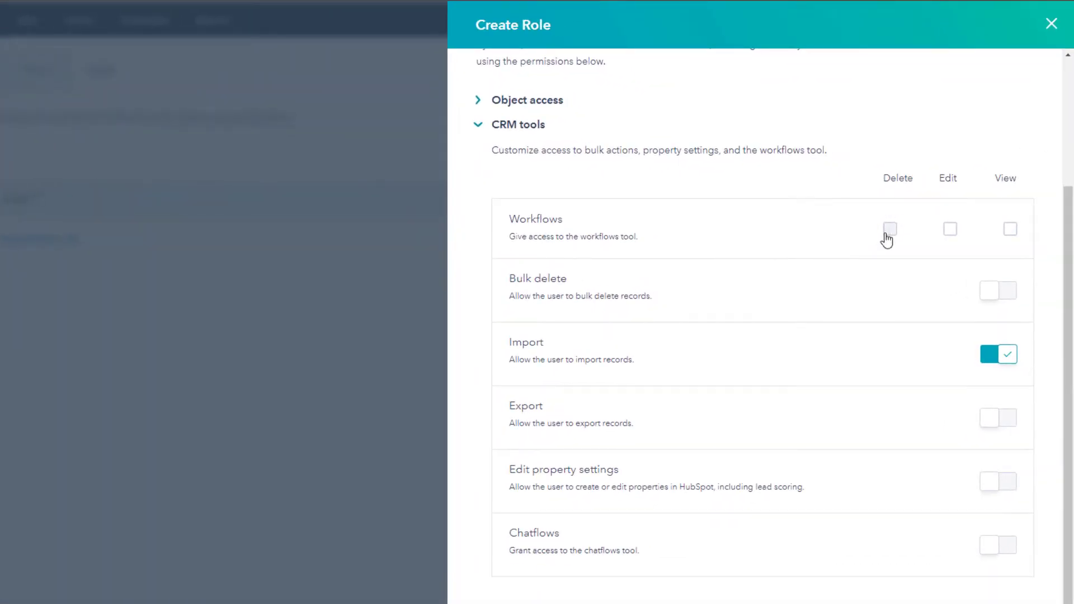
left_click(889, 232)
left_click(1003, 293)
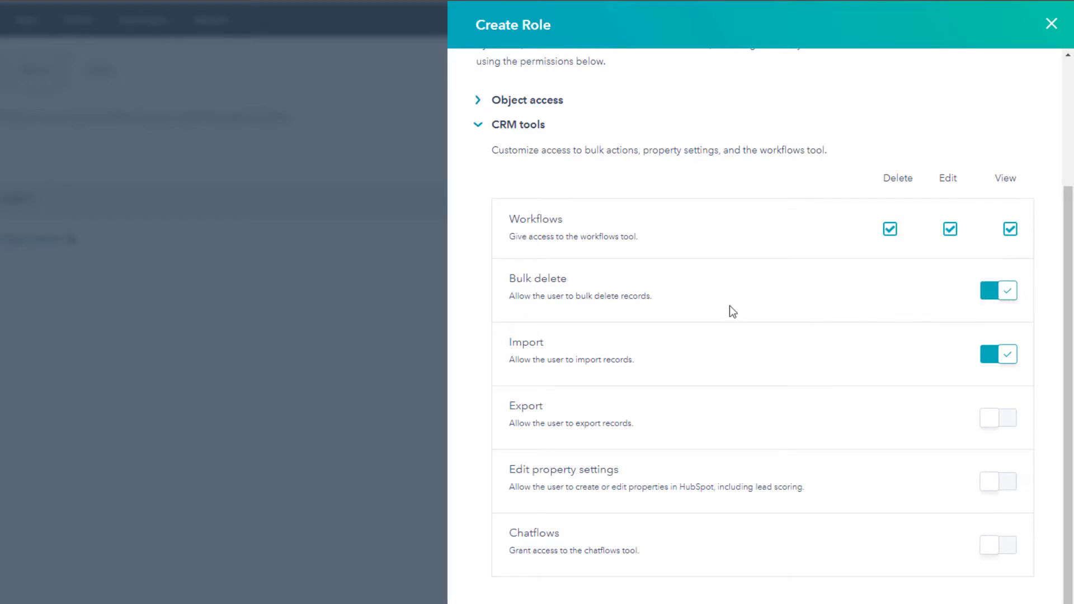
left_click(1002, 421)
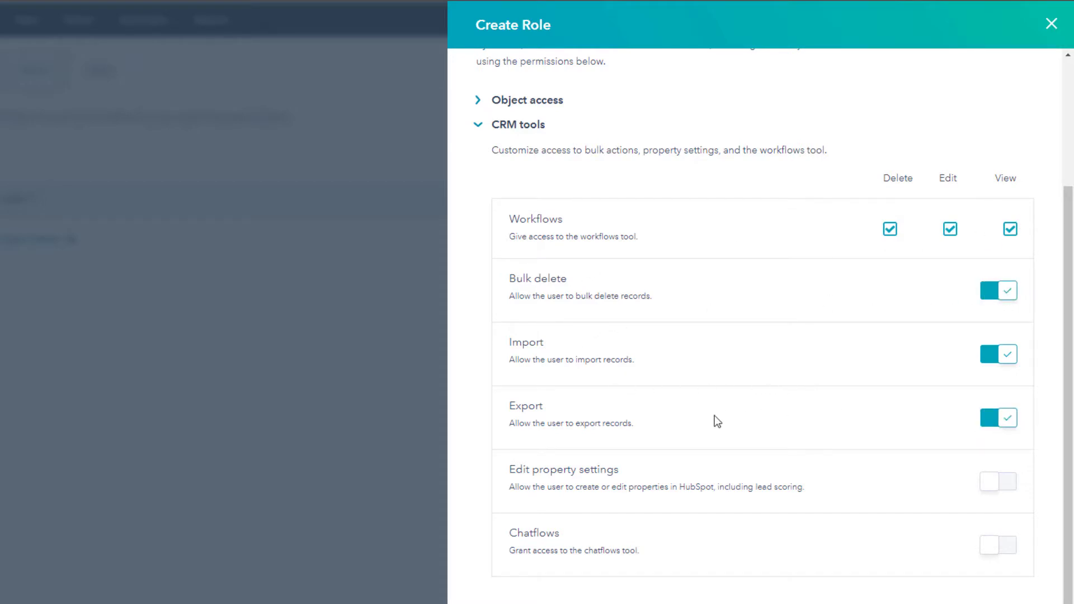
left_click(1001, 482)
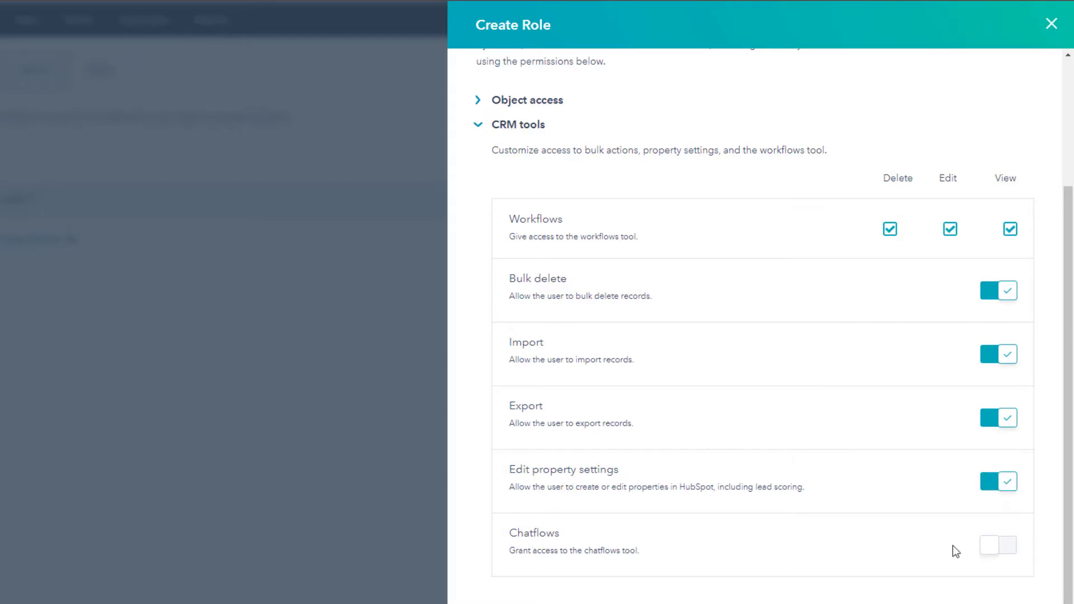
left_click(996, 550)
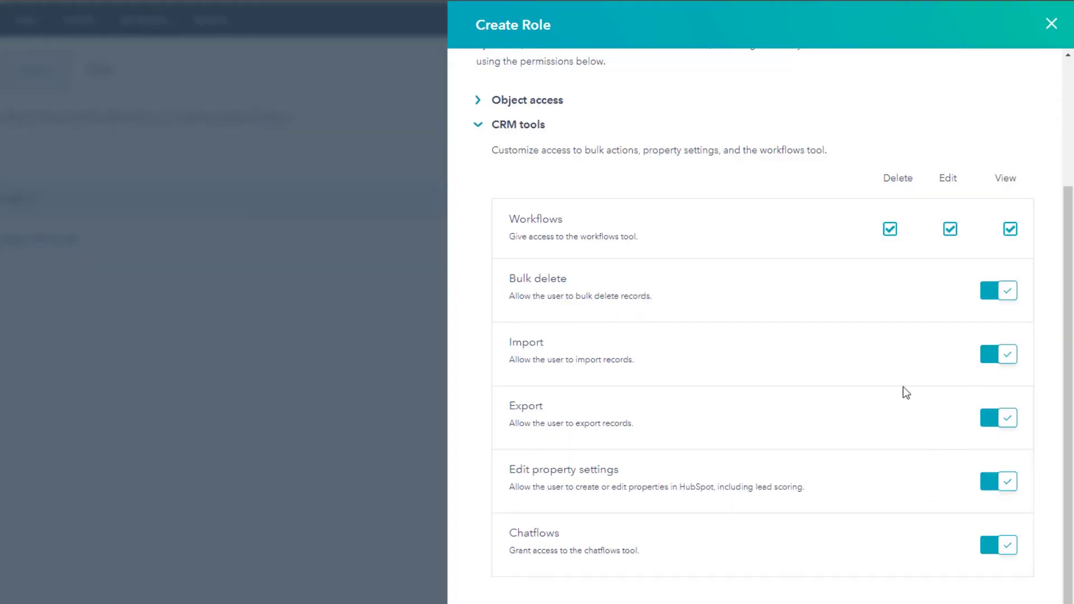
scroll(669, 390, "up", 3)
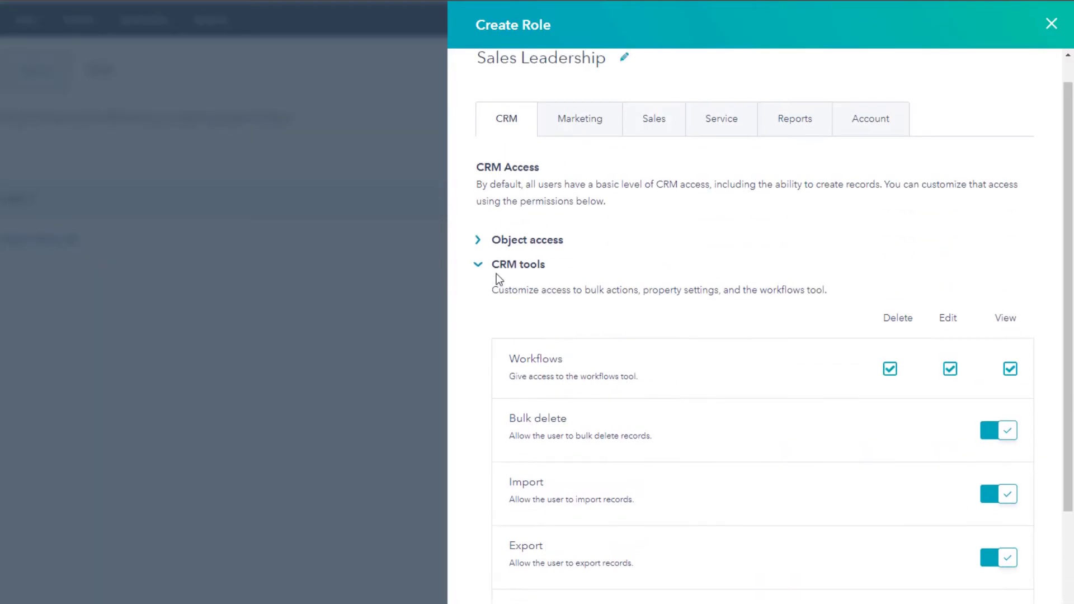
left_click(479, 267)
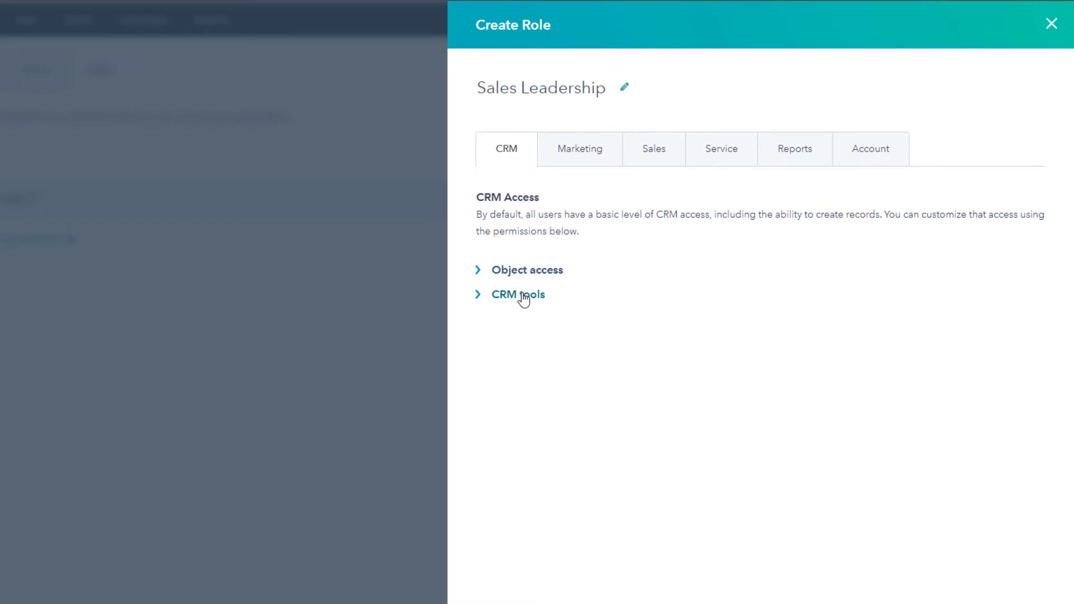
Step: Turn off Forms, Lists, Files and Marketing Access in the role's marketing permissions, and switch Lists and Forms back on
left_click(582, 151)
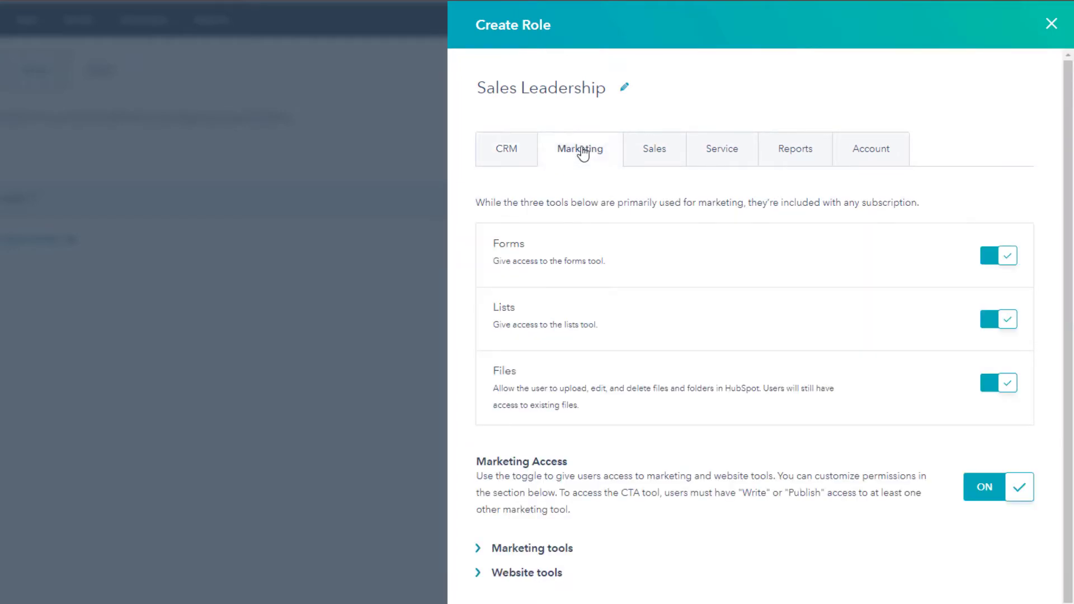
left_click(994, 261)
left_click(990, 317)
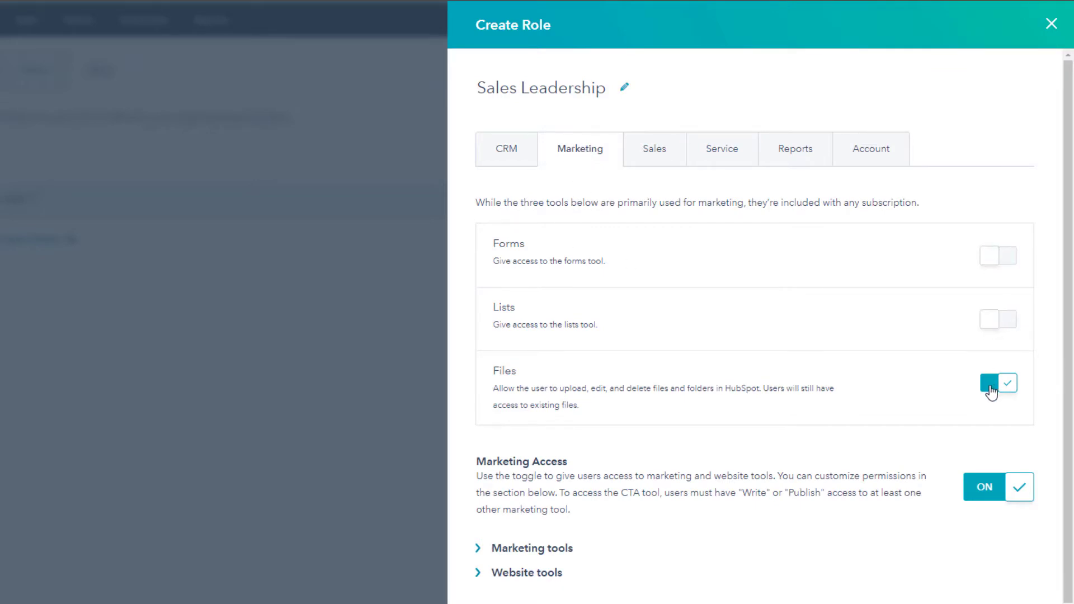
left_click(987, 488)
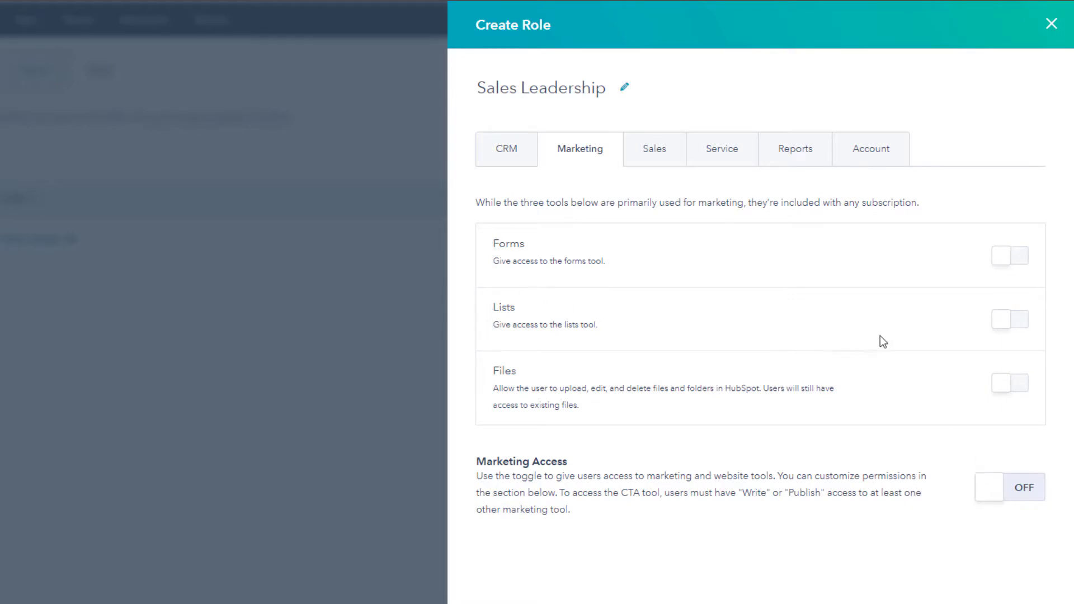
left_click(1018, 321)
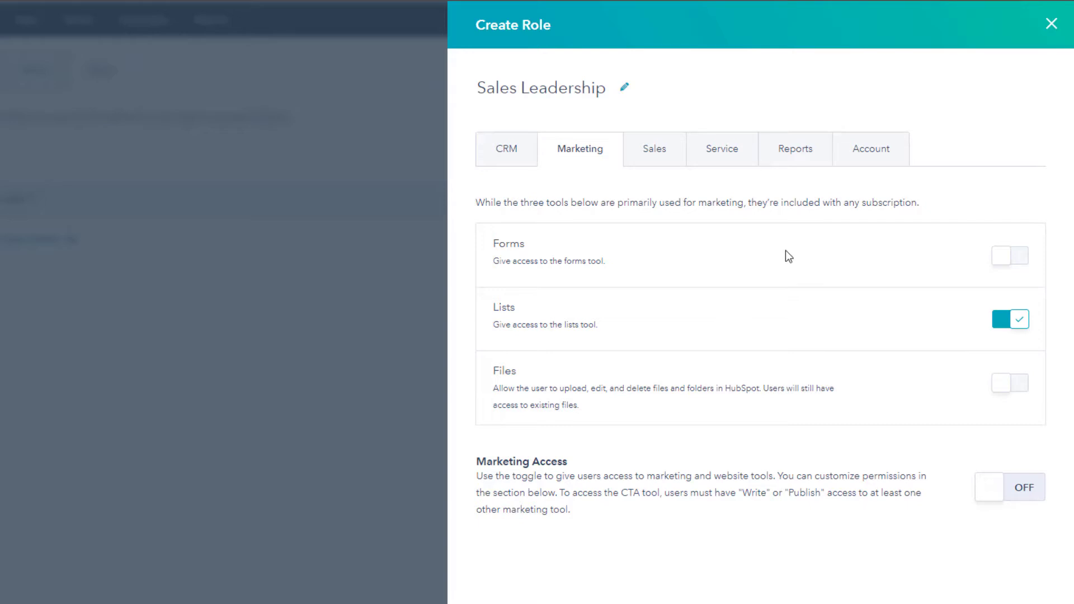
left_click(1012, 260)
Step: In the sales permissions, enable Manage product library, the Sales Enterprise paid seat, and Publish and Edit access to Playbooks
left_click(654, 158)
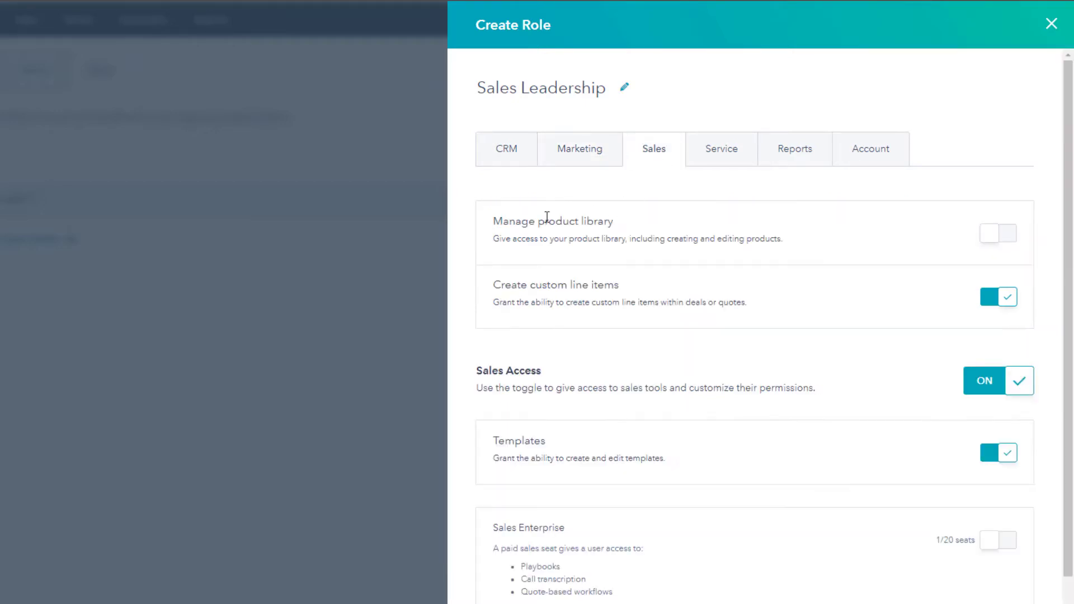
left_click(1002, 233)
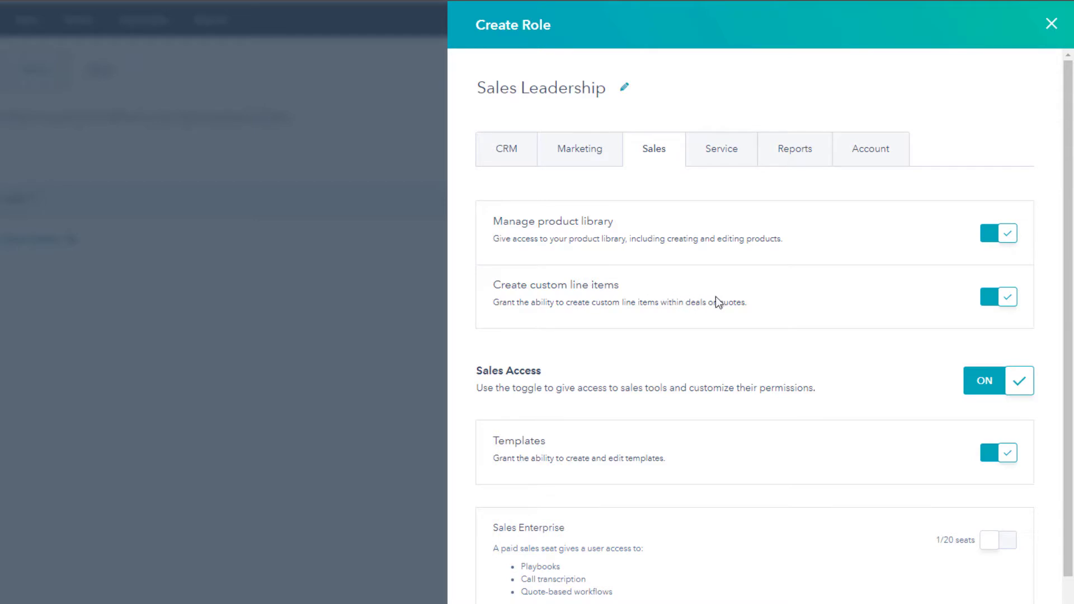
scroll(660, 351, "down", 1)
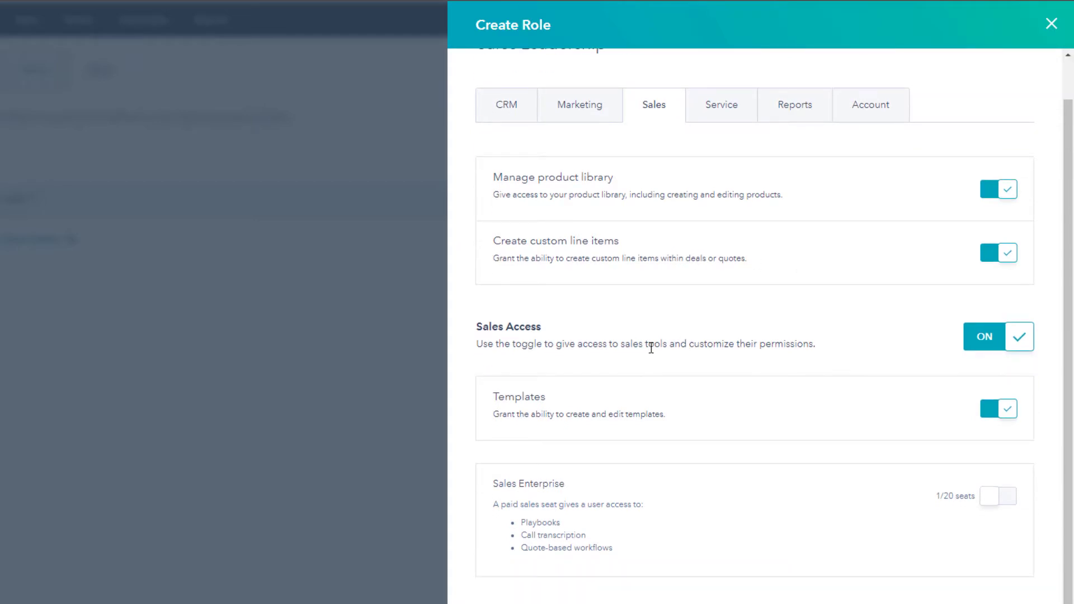
left_click(1008, 504)
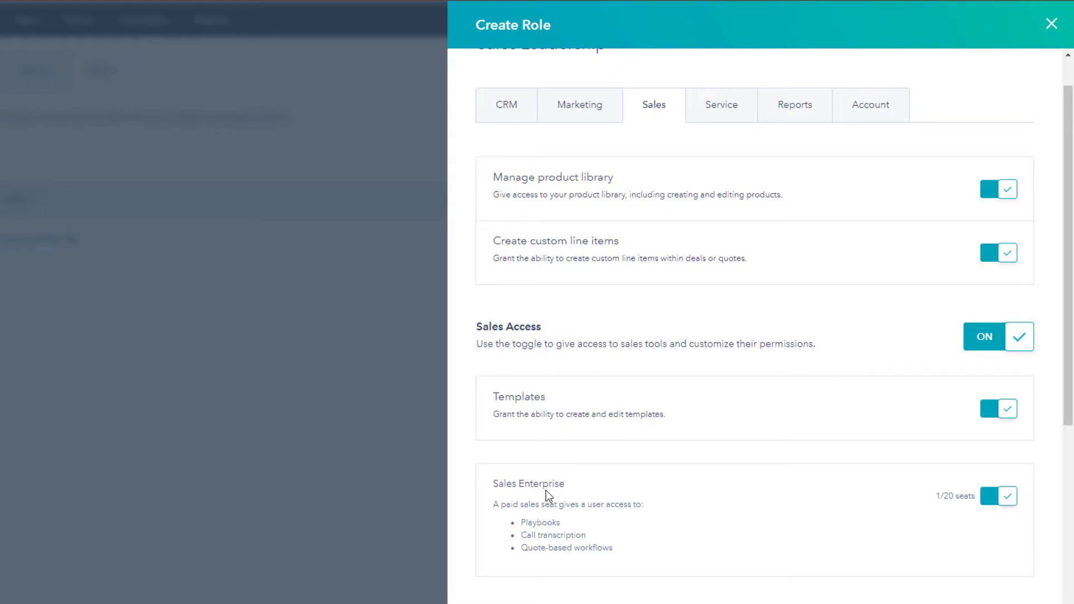
scroll(607, 496, "down", 4)
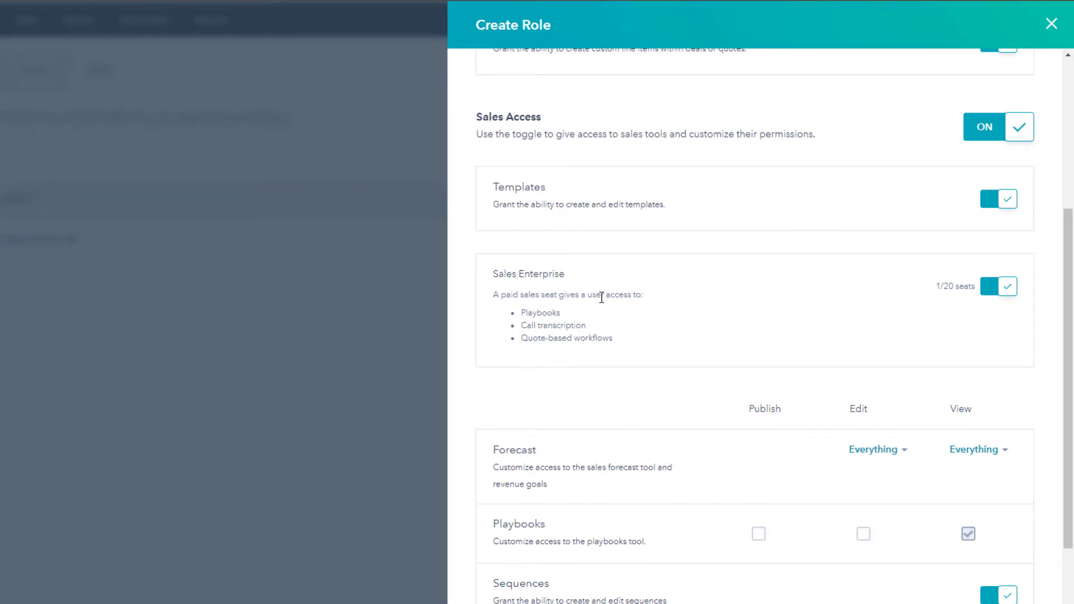
scroll(557, 295, "down", 2)
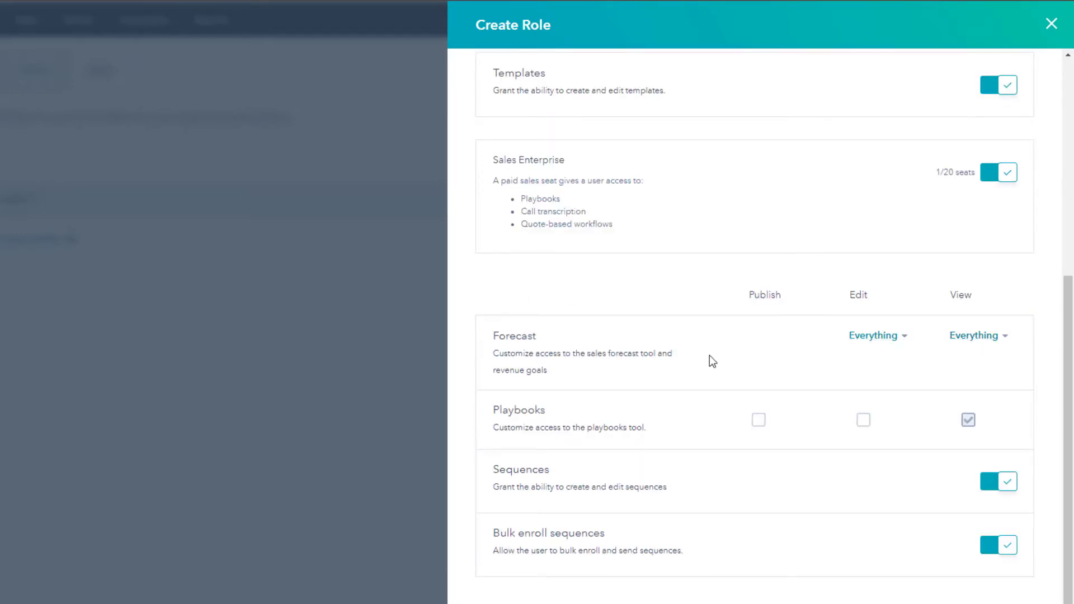
left_click(759, 420)
scroll(791, 532, "up", 2)
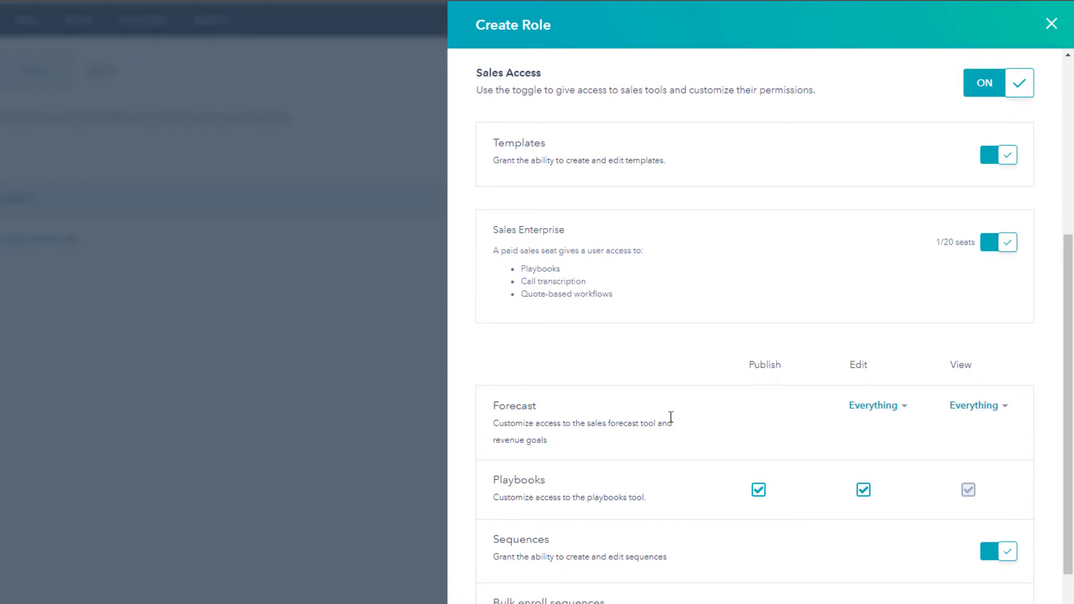
Step: Turn off Service Access for the role after checking which service permissions it offers
scroll(669, 417, "up", 5)
left_click(721, 151)
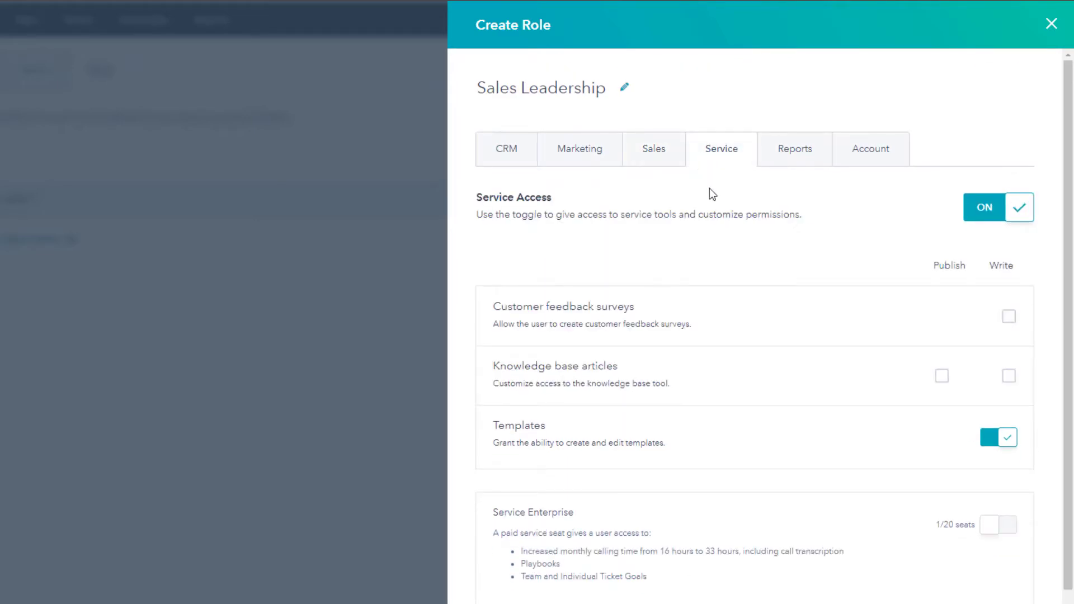
left_click(994, 211)
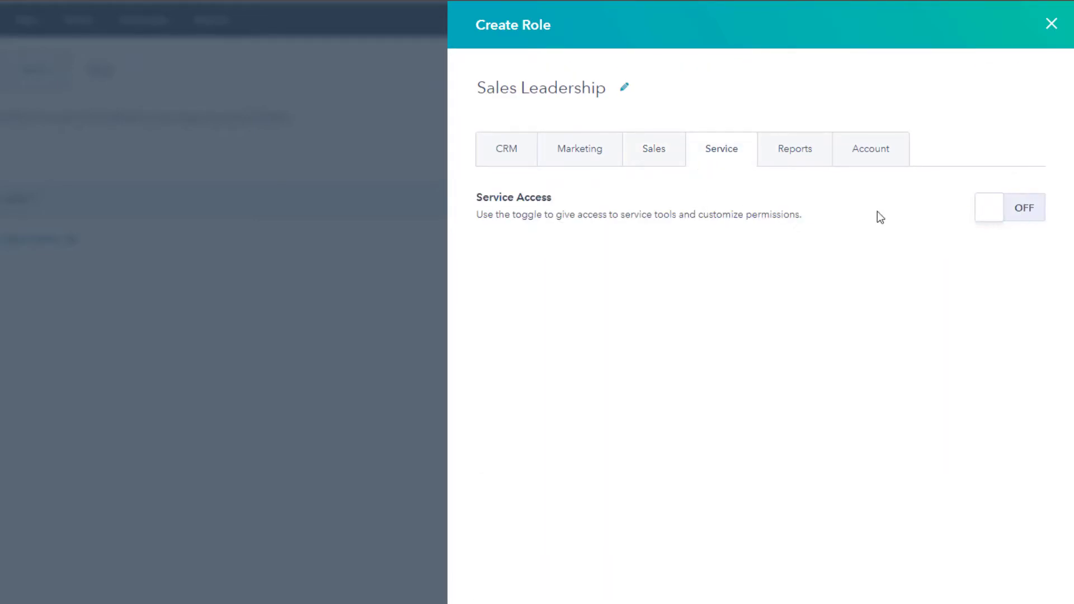
left_click(1008, 208)
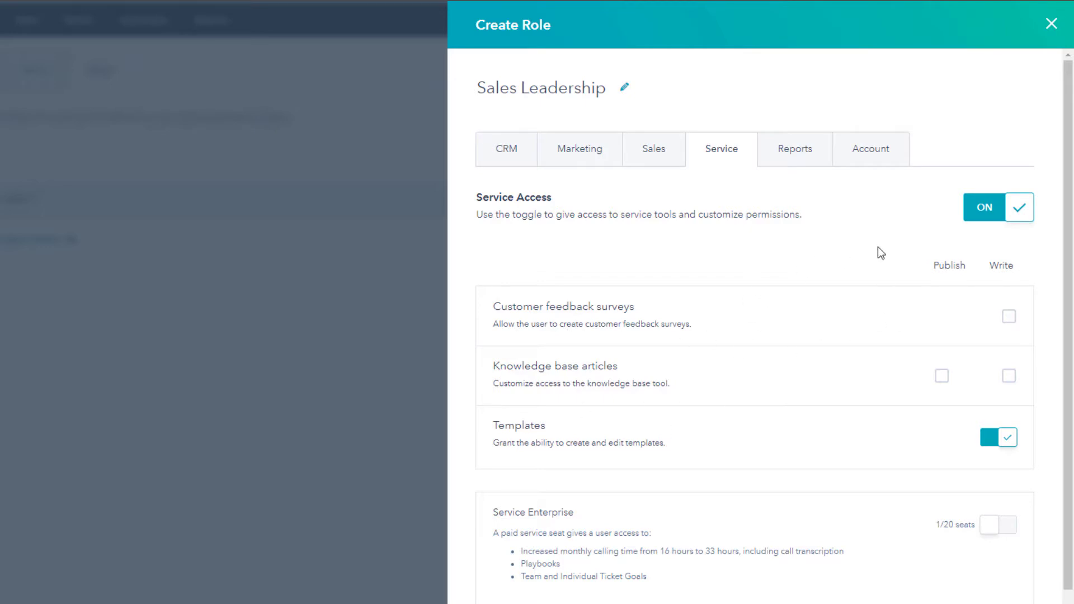
left_click(985, 210)
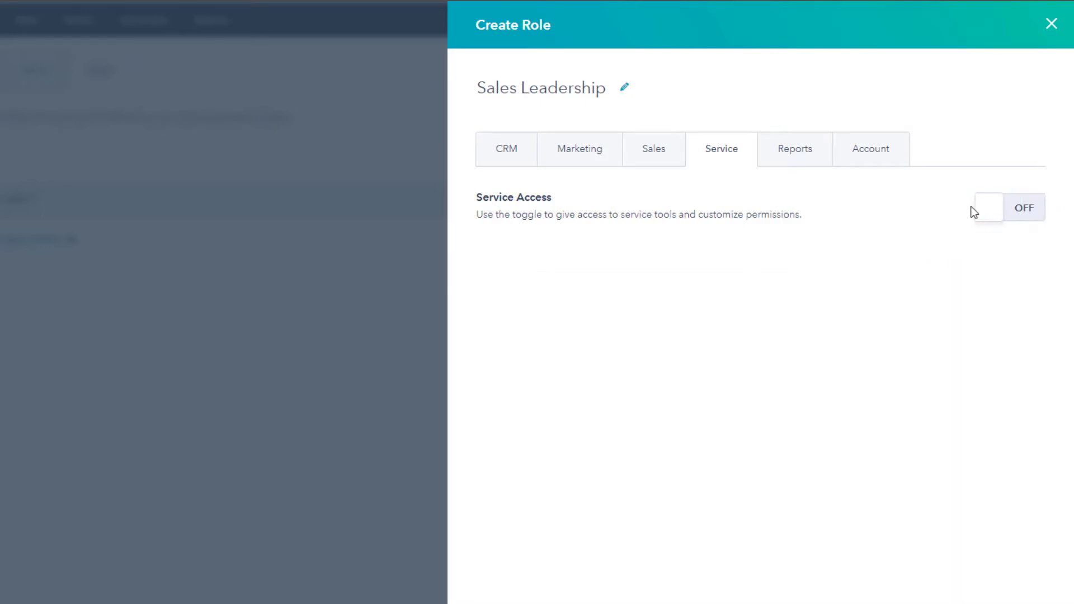
Step: Check the role's report permissions and enable App Marketplace Access in its account settings permissions
left_click(794, 165)
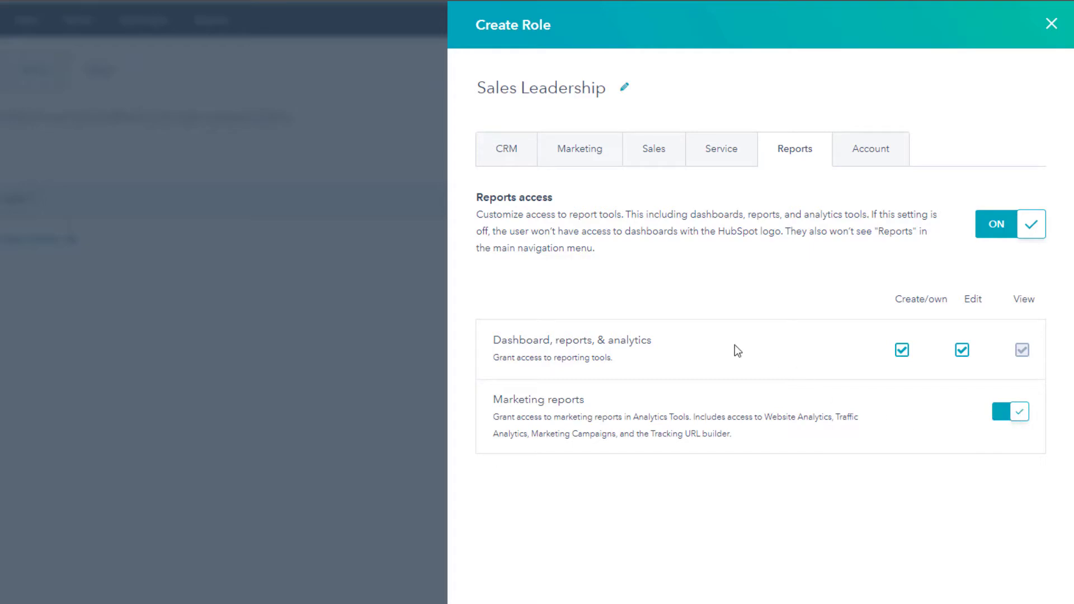
left_click(874, 156)
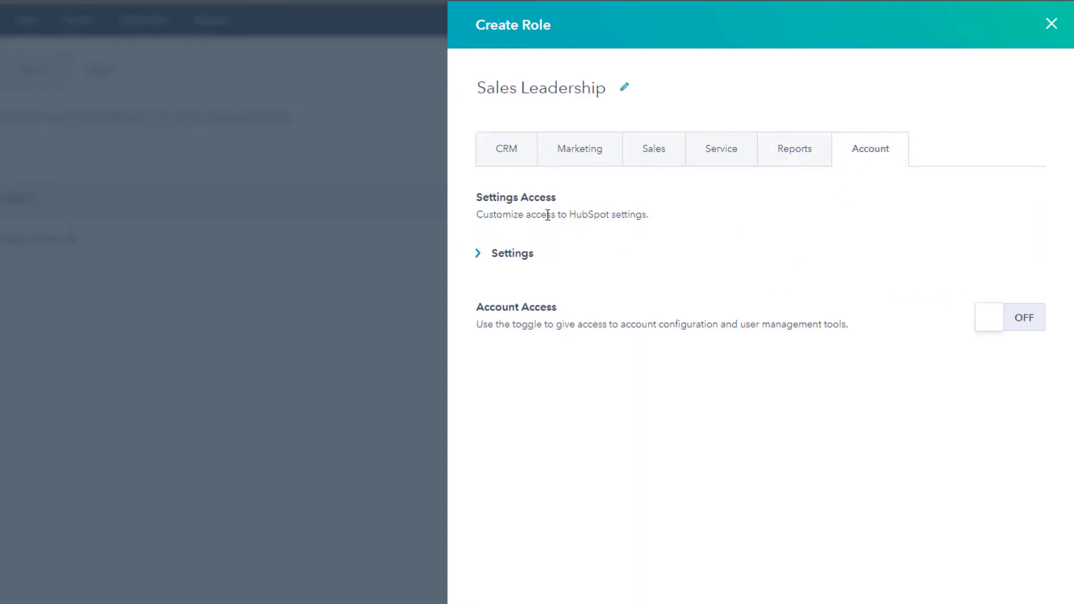
left_click(478, 261)
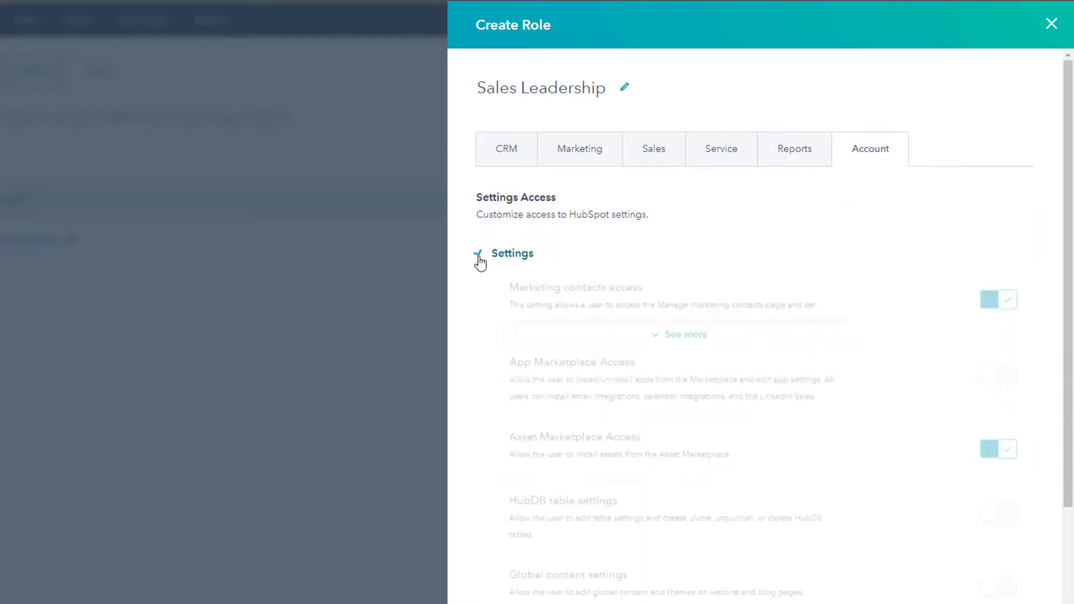
scroll(481, 302, "down", 1)
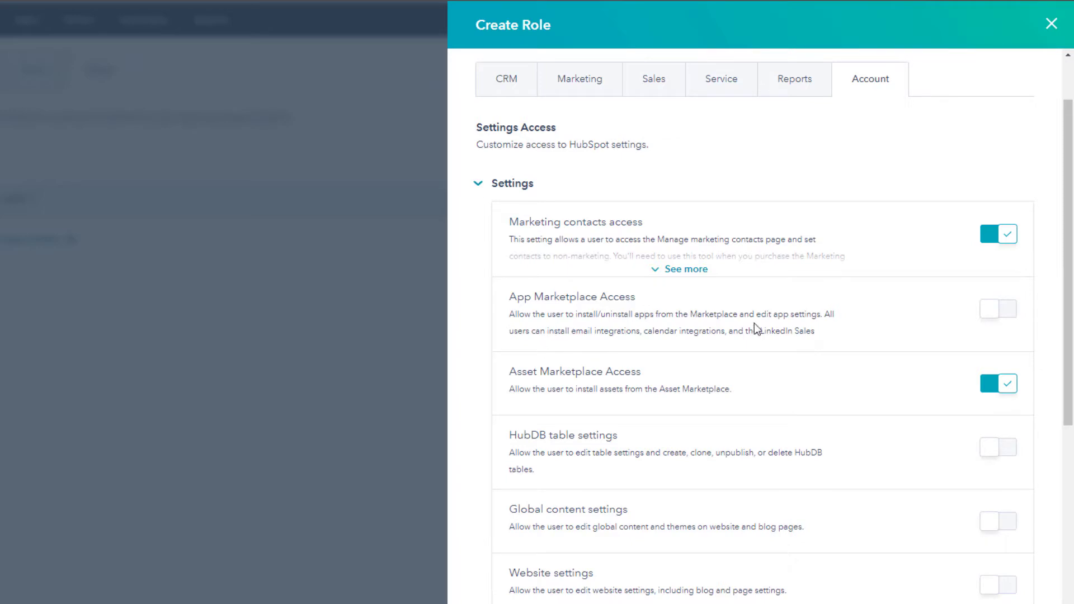
left_click(986, 309)
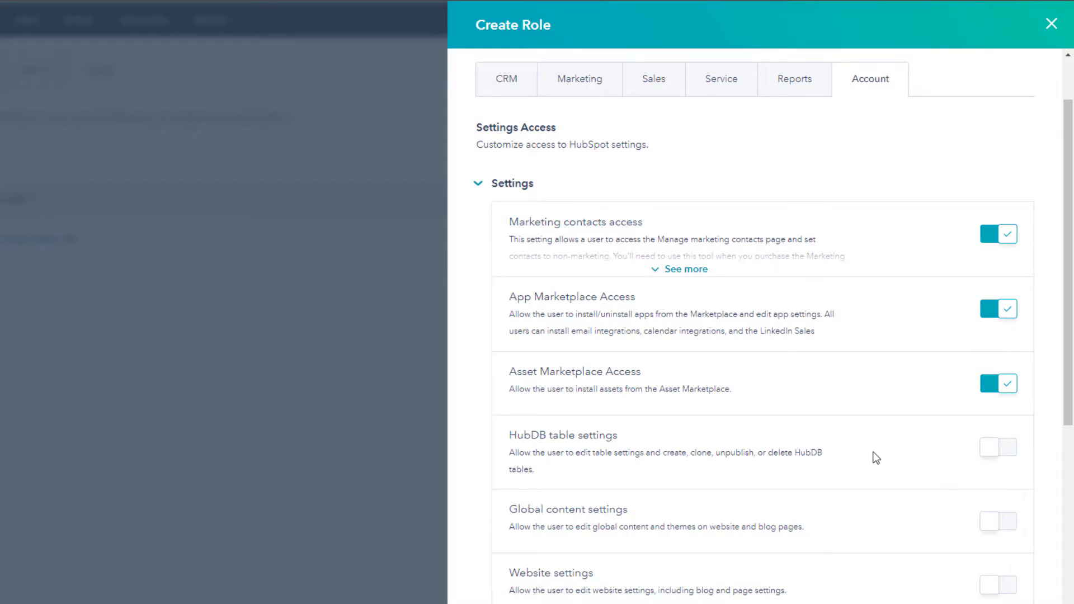
Step: Enable the Reports & dashboards permission in the role's account settings access
scroll(710, 447, "down", 3)
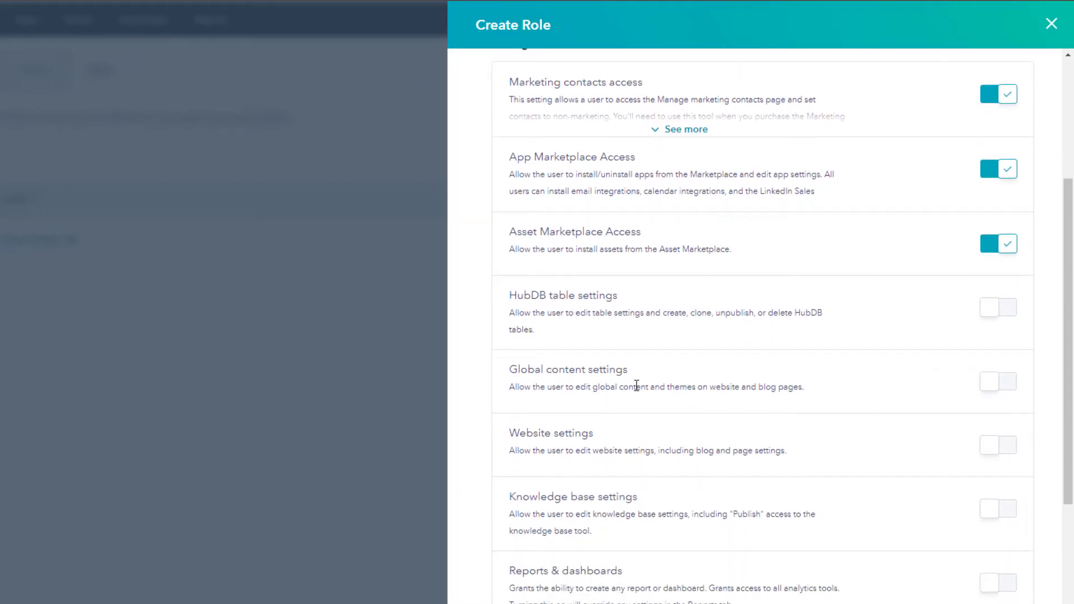
scroll(637, 387, "down", 2)
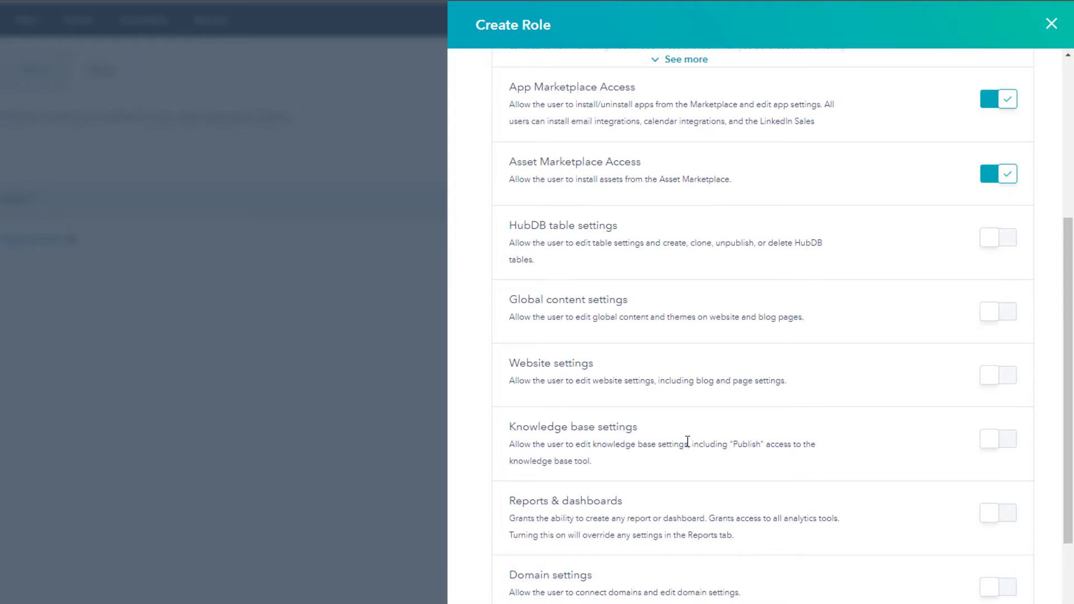
scroll(687, 442, "down", 3)
left_click(996, 387)
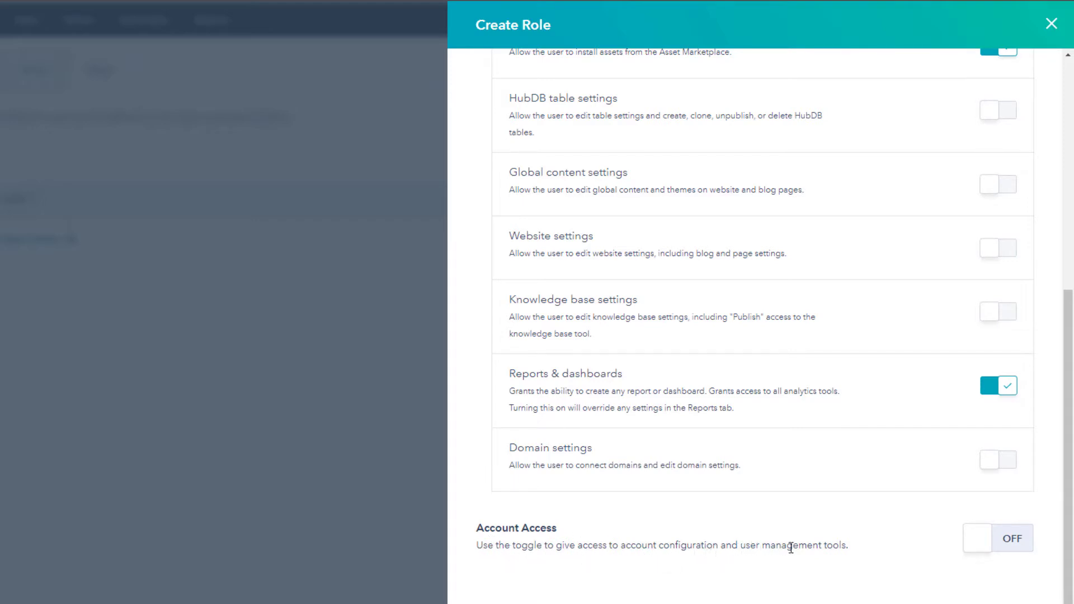
Step: Turn on Account Access for the role and review the user, team, defaults, billing and developer permissions it includes
left_click(1014, 541)
scroll(812, 462, "down", 5)
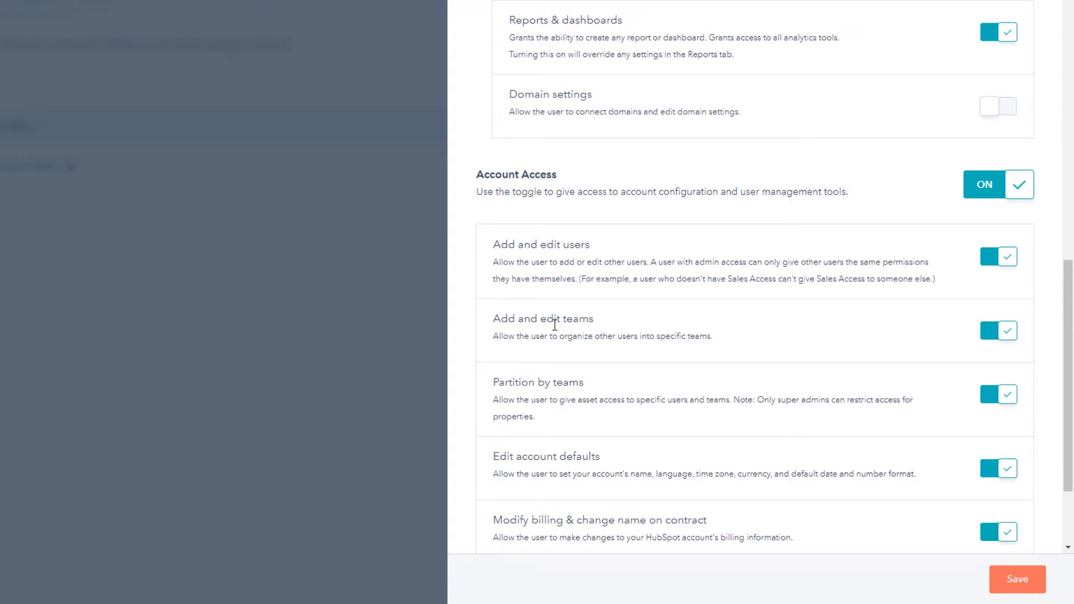
scroll(595, 330, "down", 3)
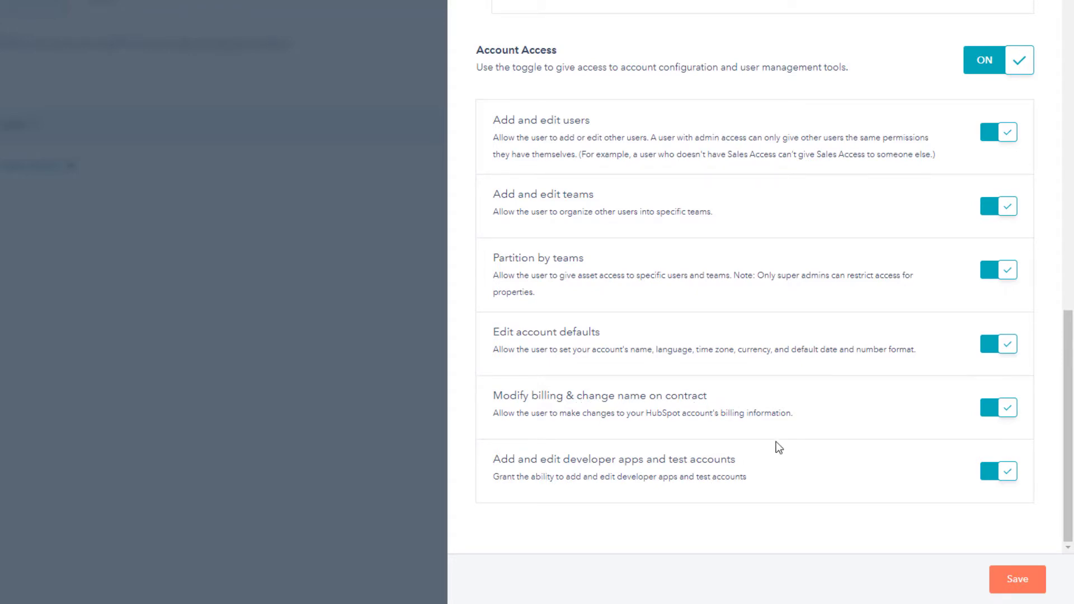
scroll(858, 410, "up", 8)
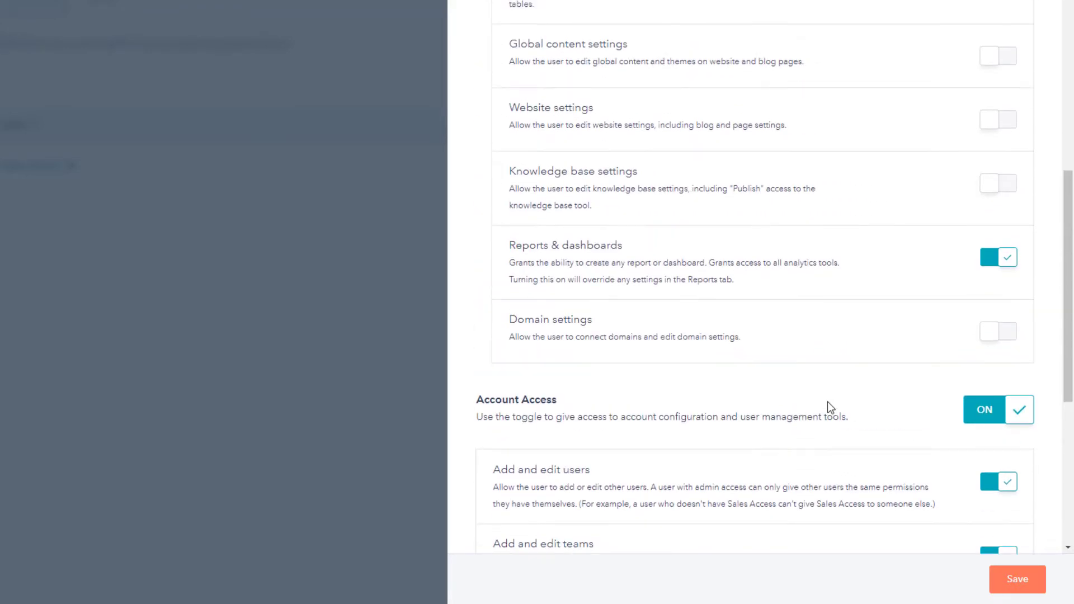
scroll(827, 402, "down", 5)
scroll(827, 402, "up", 13)
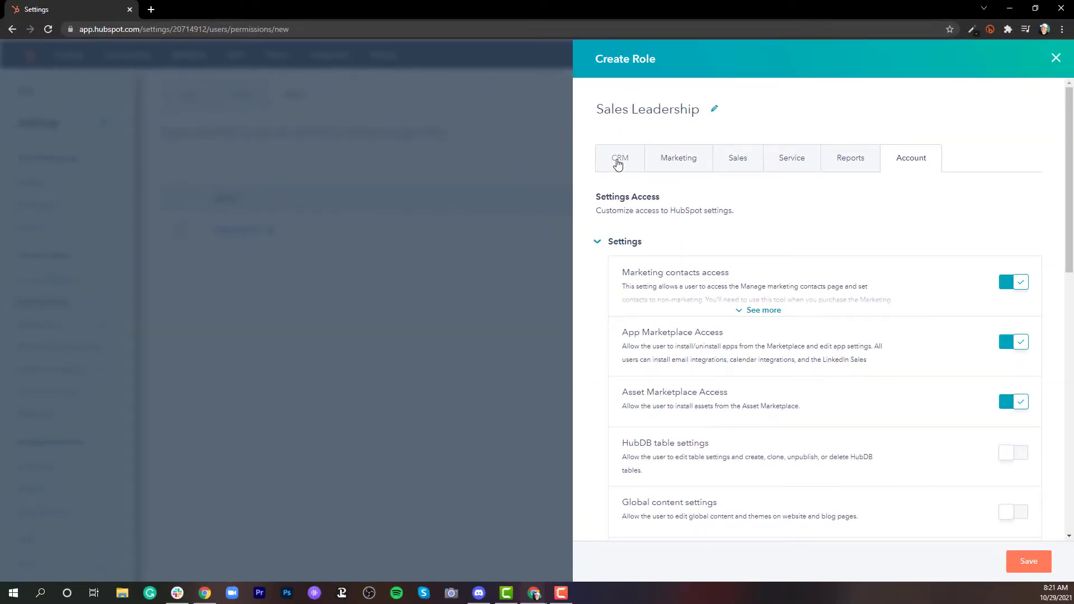
Step: Review the Sales Leadership role's CRM, sales, marketing, service, reports and account permissions, and save the role
left_click(618, 163)
left_click(740, 166)
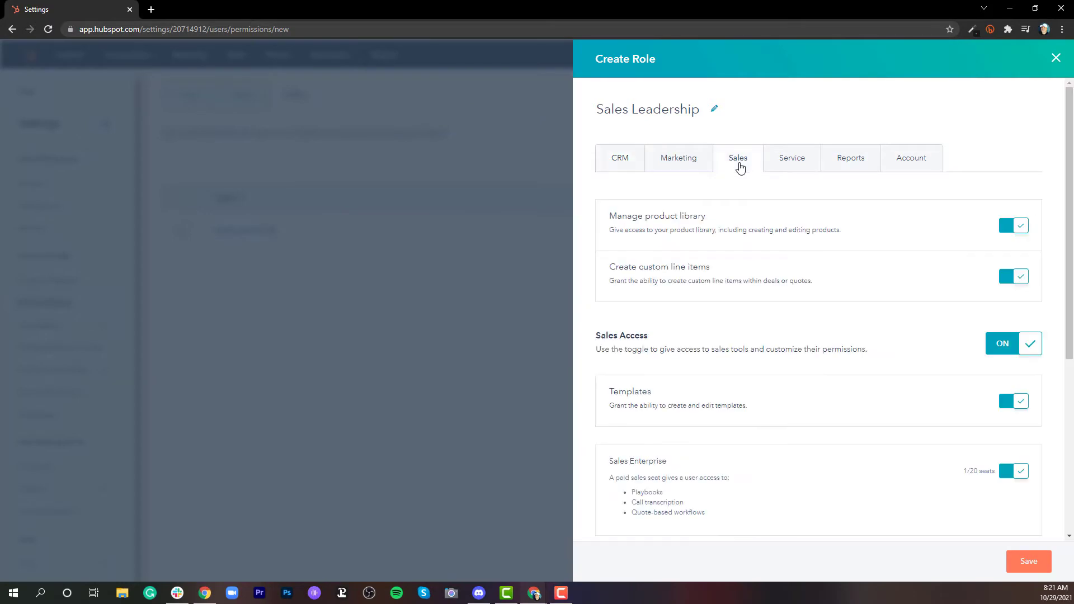
left_click(690, 164)
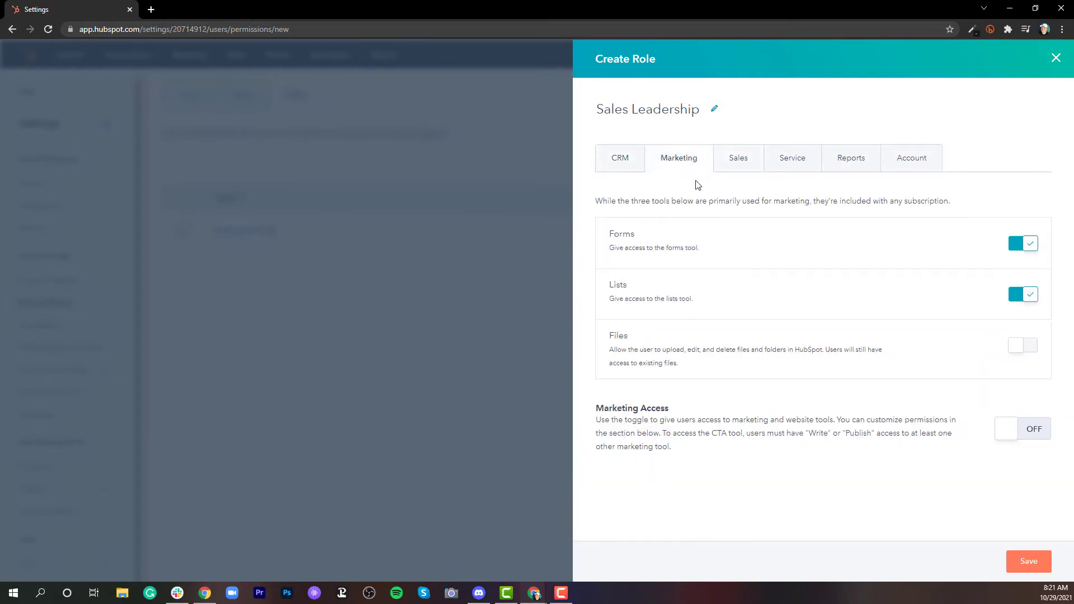
left_click(802, 164)
left_click(859, 162)
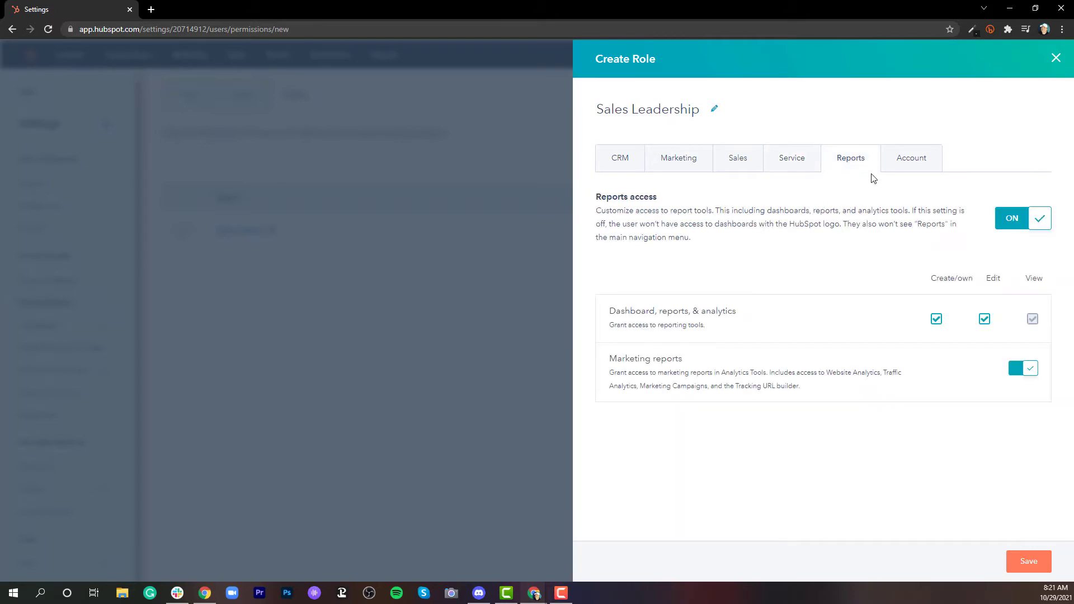
left_click(902, 166)
left_click(633, 166)
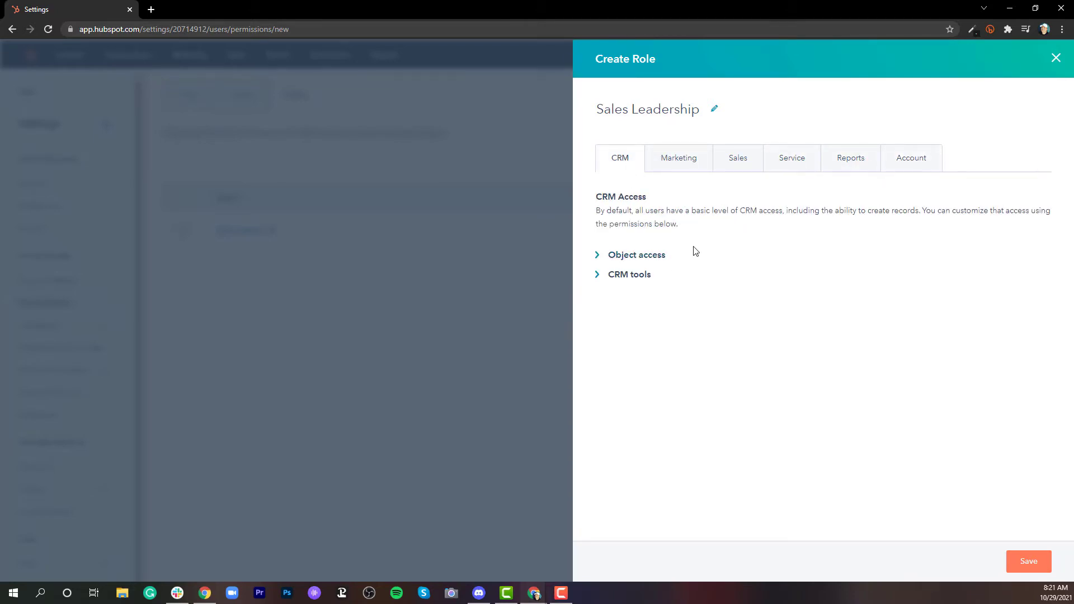
left_click(1029, 562)
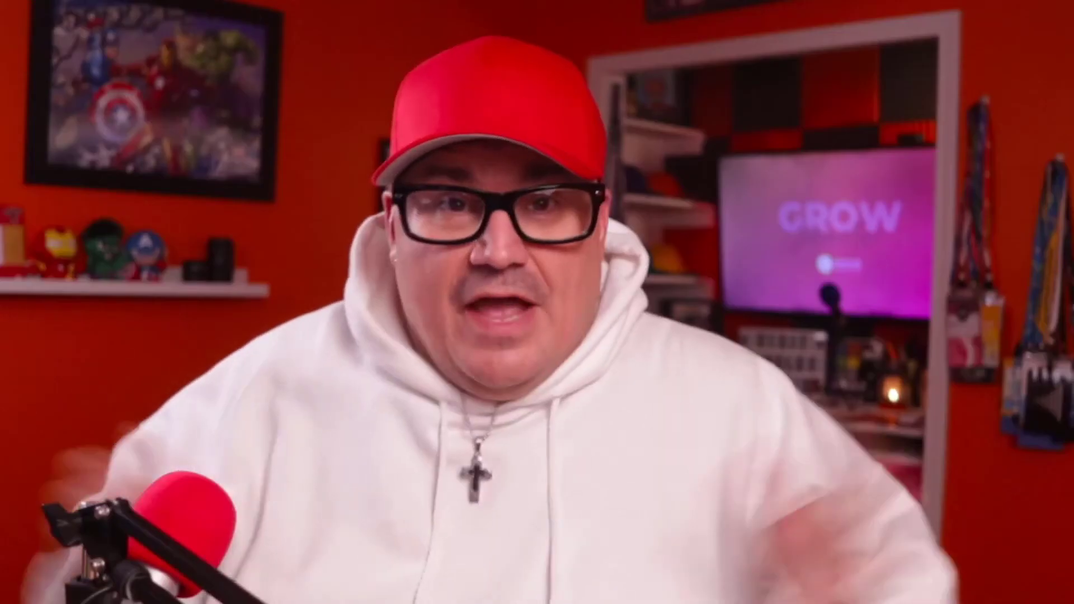
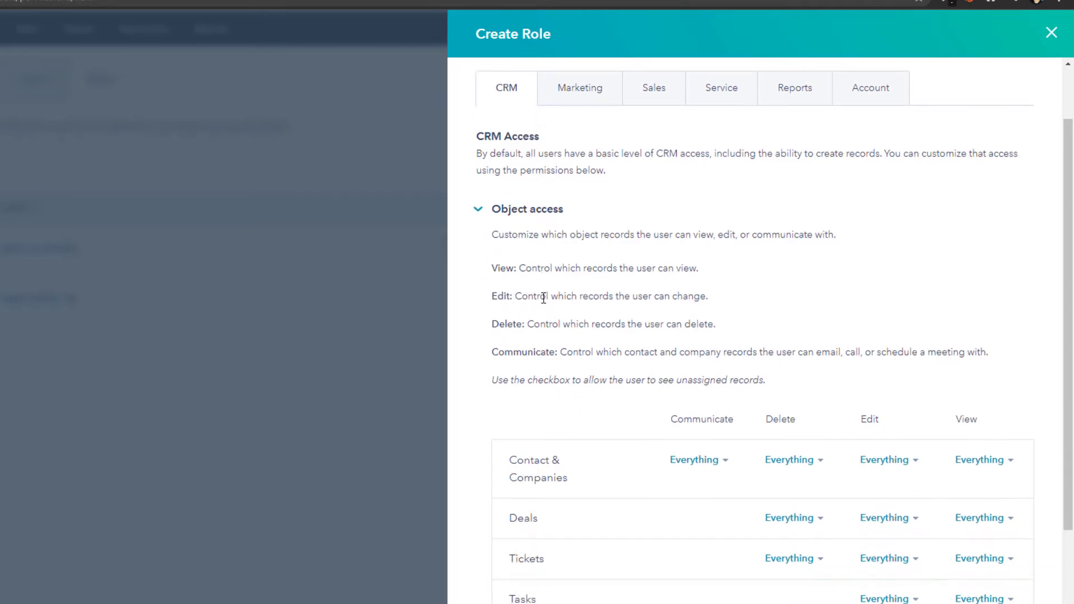
Step: Set the Sales Manager role's Communicate, Delete, Edit and View access for Contact & Companies to Team only
left_click(727, 335)
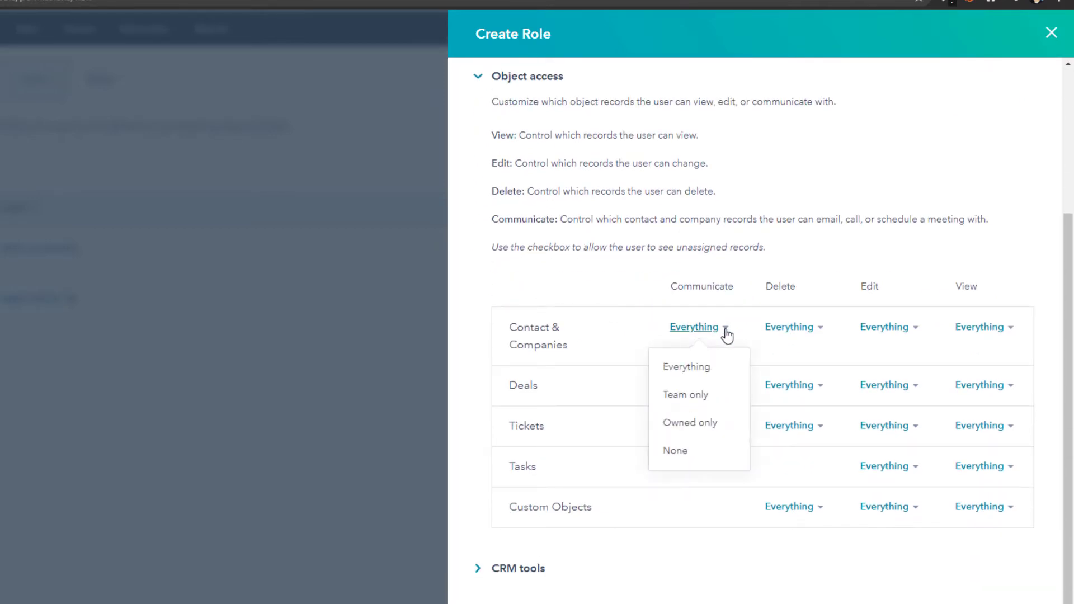
left_click(691, 399)
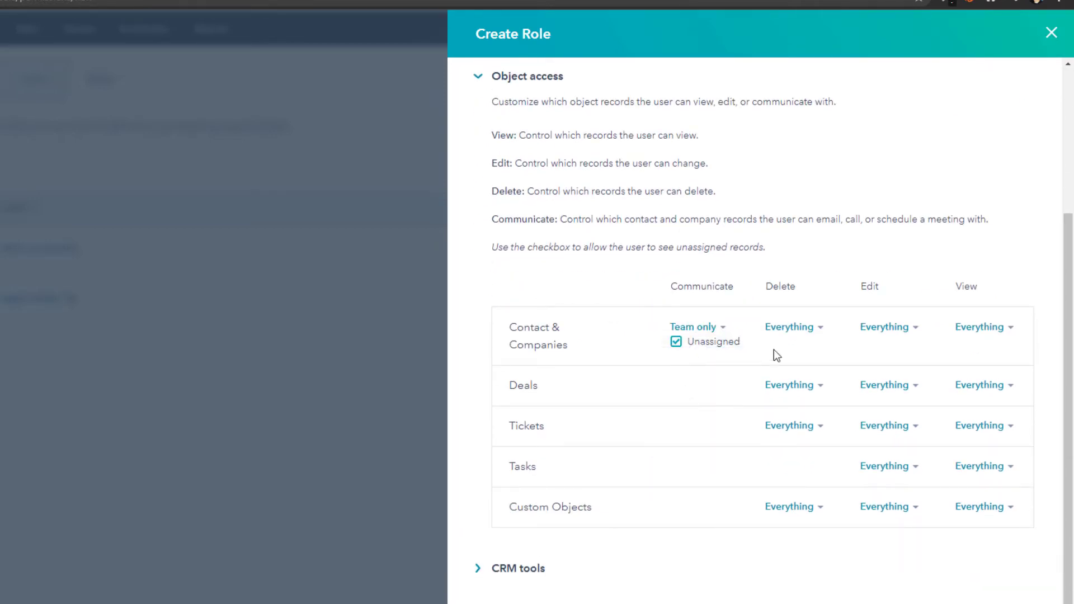
left_click(824, 333)
left_click(789, 396)
left_click(918, 334)
left_click(881, 395)
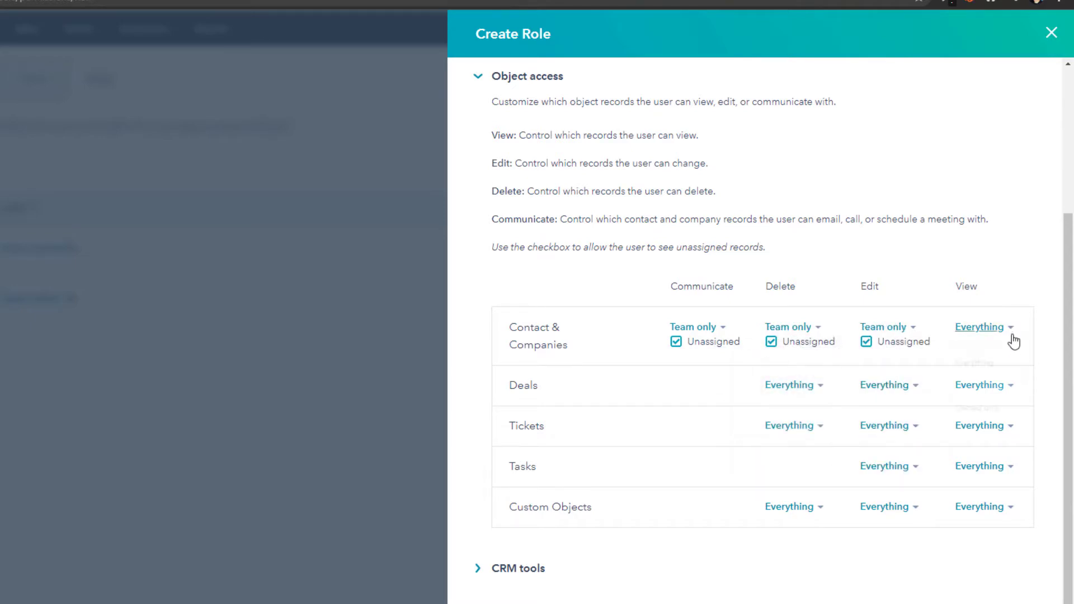
left_click(1014, 335)
left_click(974, 398)
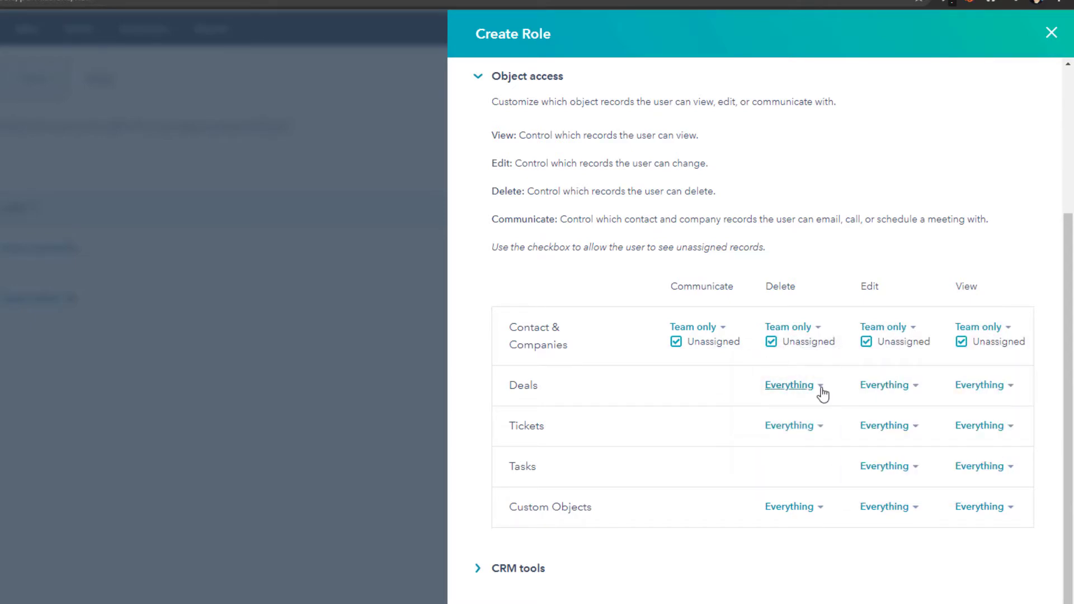
Step: Set all Delete, Edit and View access for deals, tickets, tasks and custom objects to Team only, and collapse the object access settings
left_click(822, 386)
left_click(781, 448)
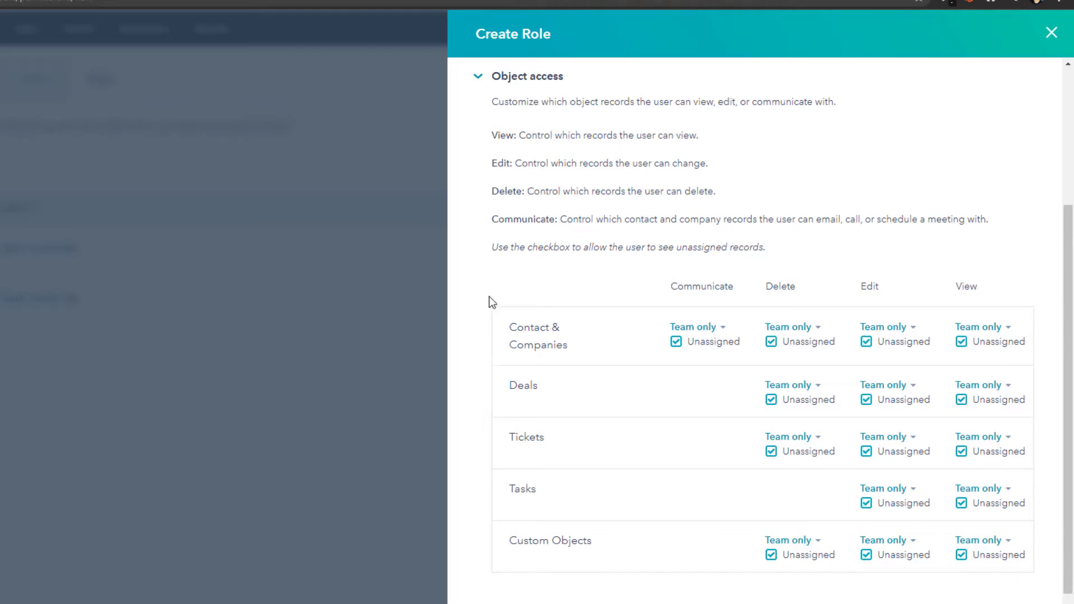
left_click(479, 83)
Step: Enable Export and Edit property settings in the Sales Manager role's CRM tools permissions
left_click(479, 305)
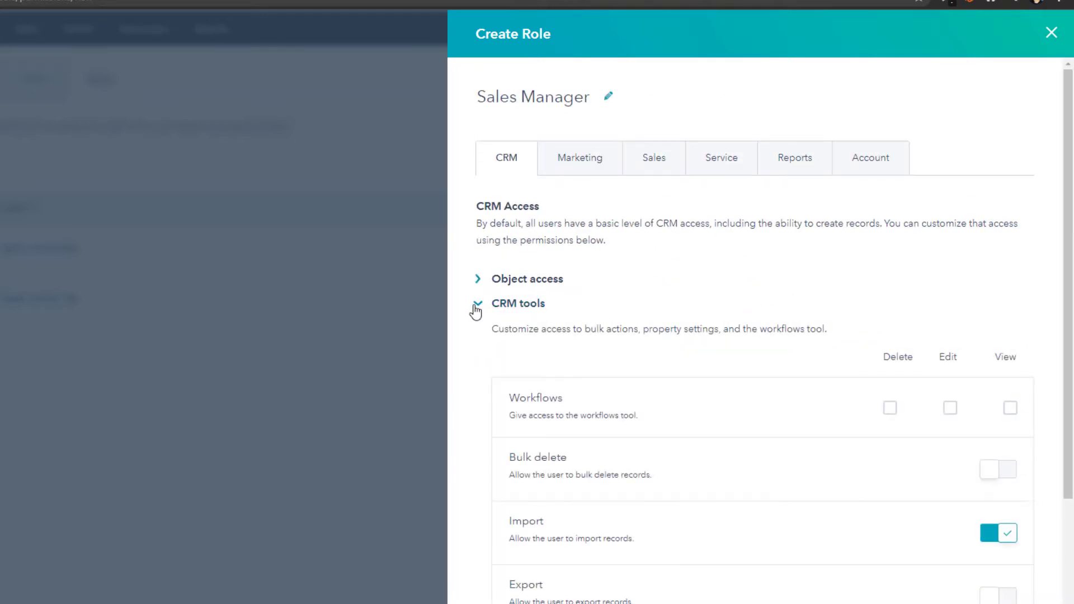
scroll(825, 314, "down", 2)
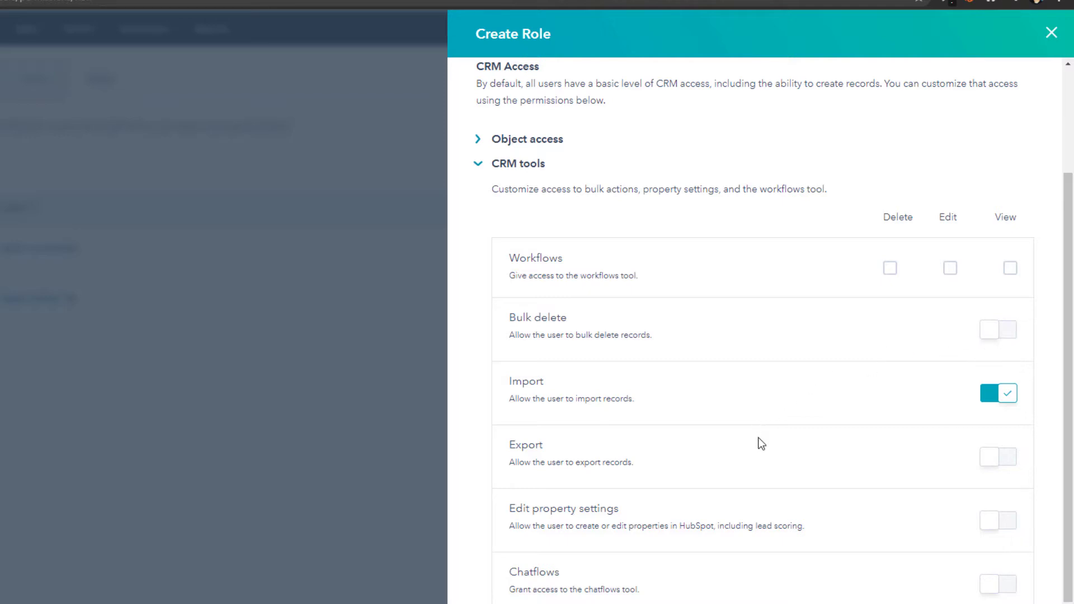
left_click(1010, 457)
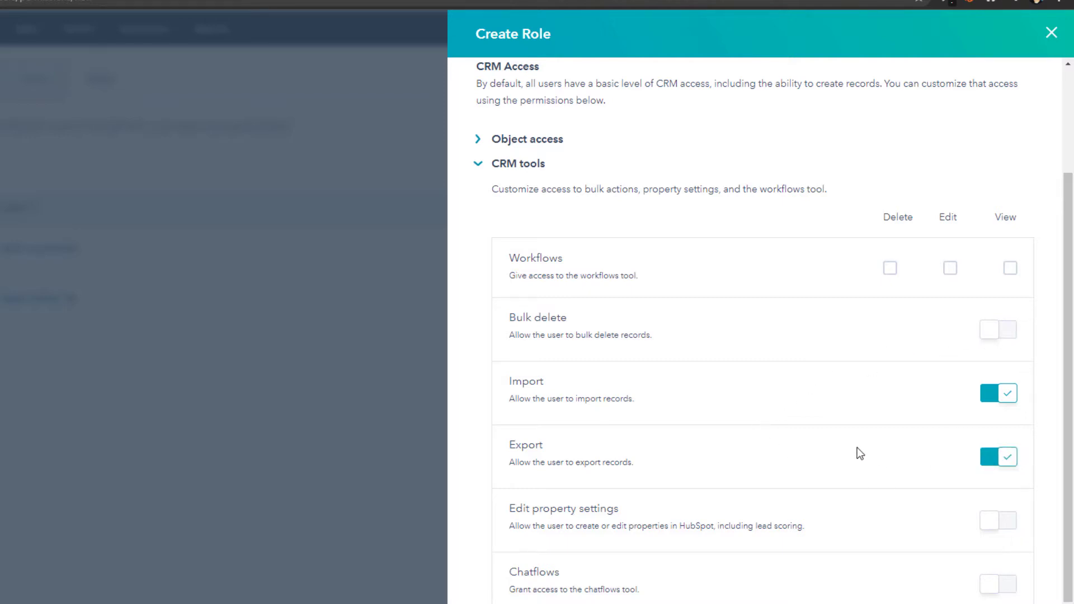
scroll(772, 463, "down", 1)
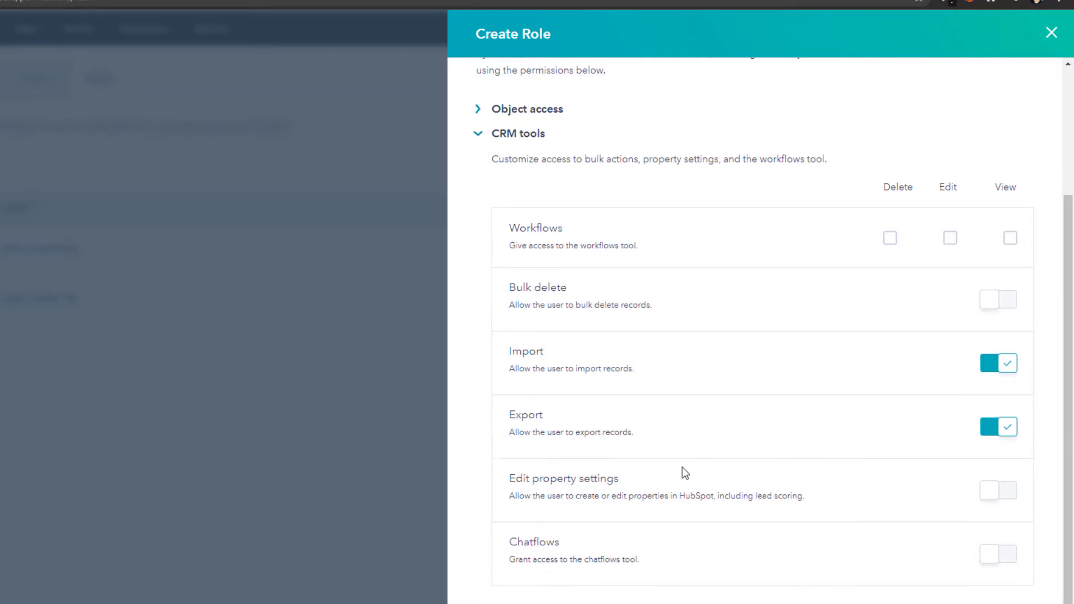
left_click(1002, 495)
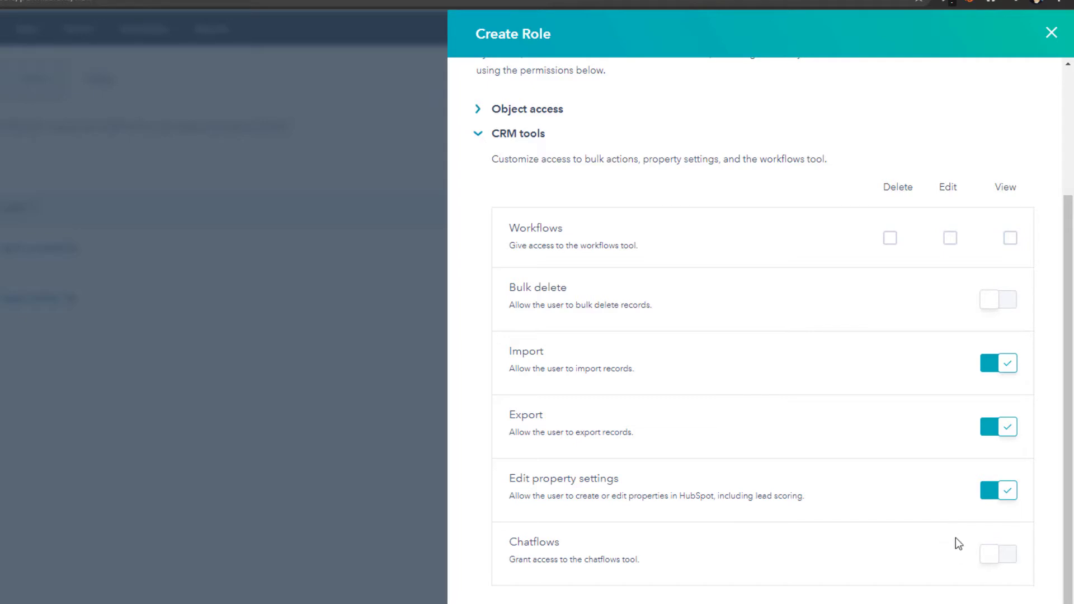
Step: In the marketing permissions, switch Files off and back on, and turn off Marketing Access
scroll(914, 516, "up", 3)
left_click(586, 160)
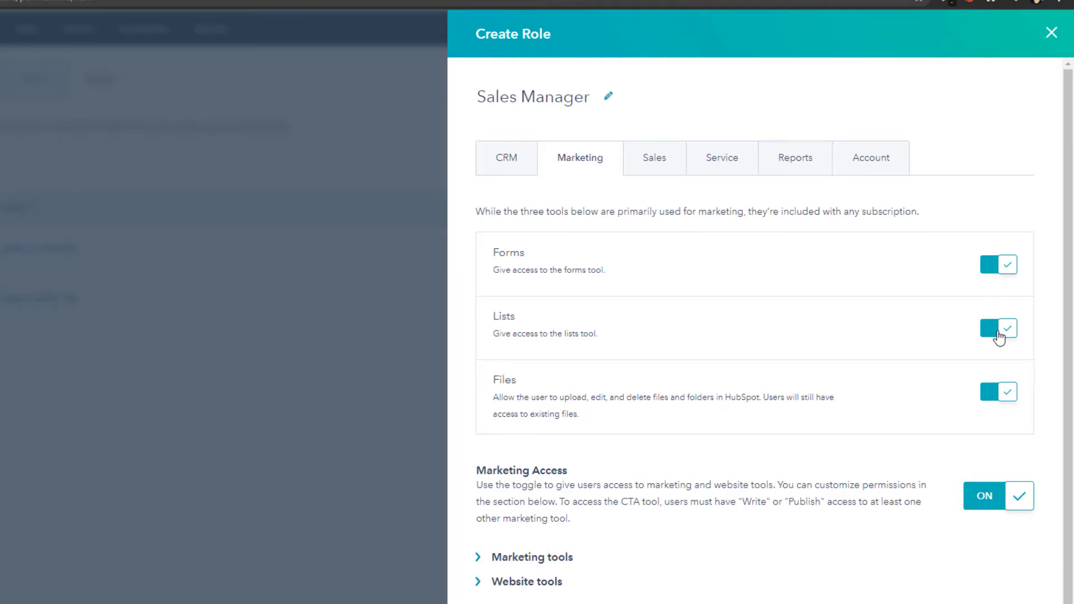
left_click(993, 398)
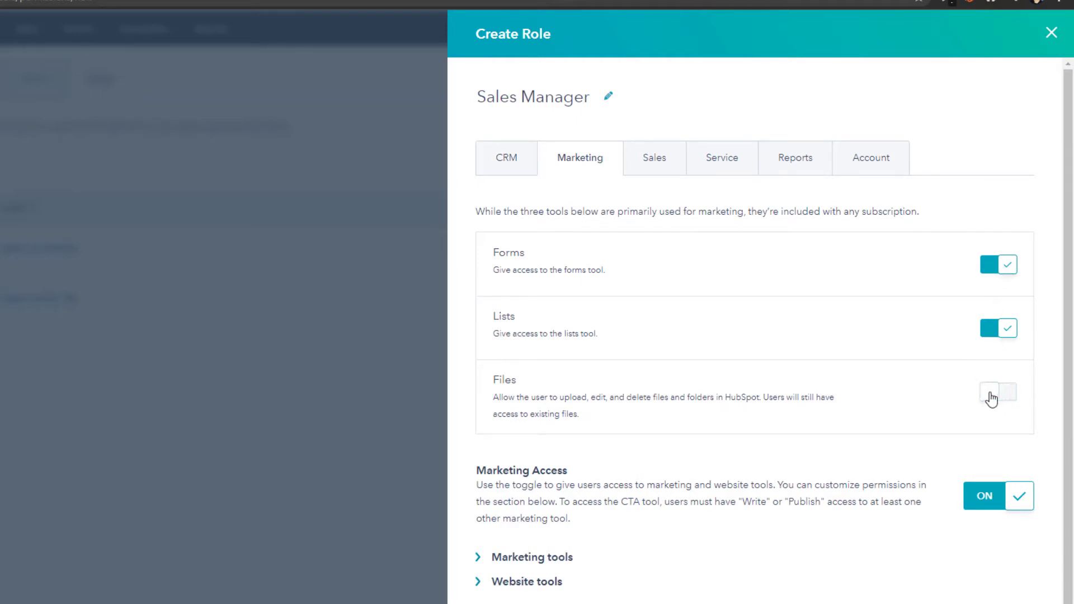
left_click(996, 398)
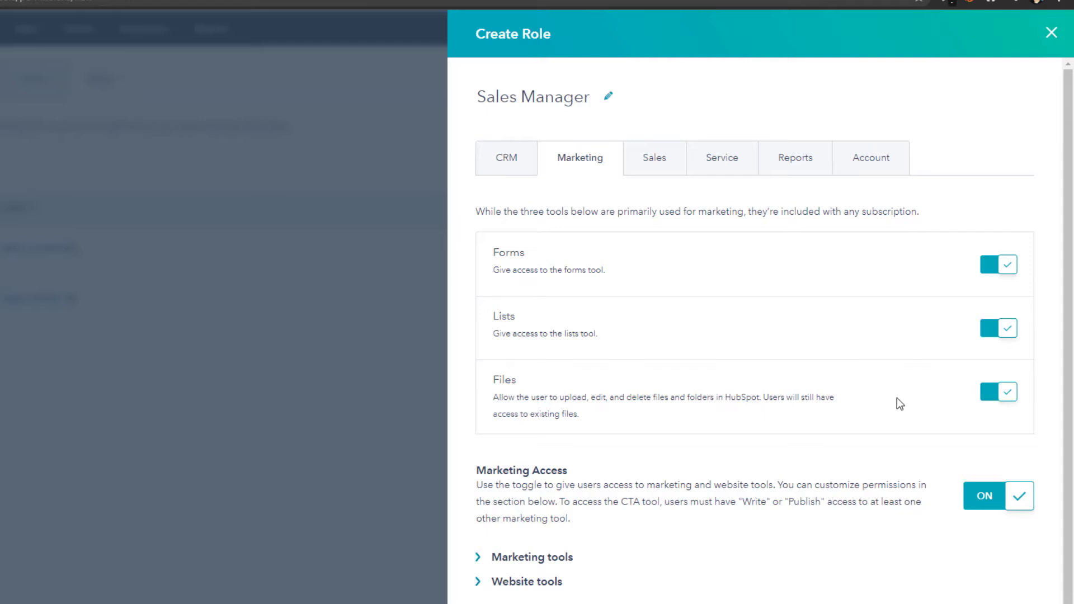
left_click(983, 497)
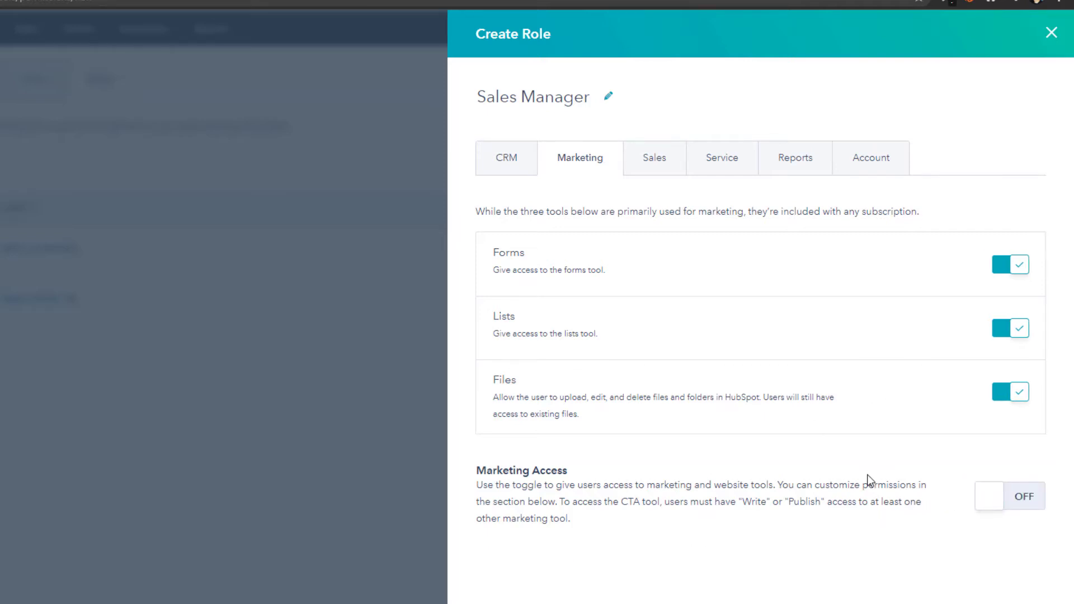
Step: Enable Manage product library and the Sales Enterprise paid seat in the Sales Manager role's sales permissions
left_click(653, 158)
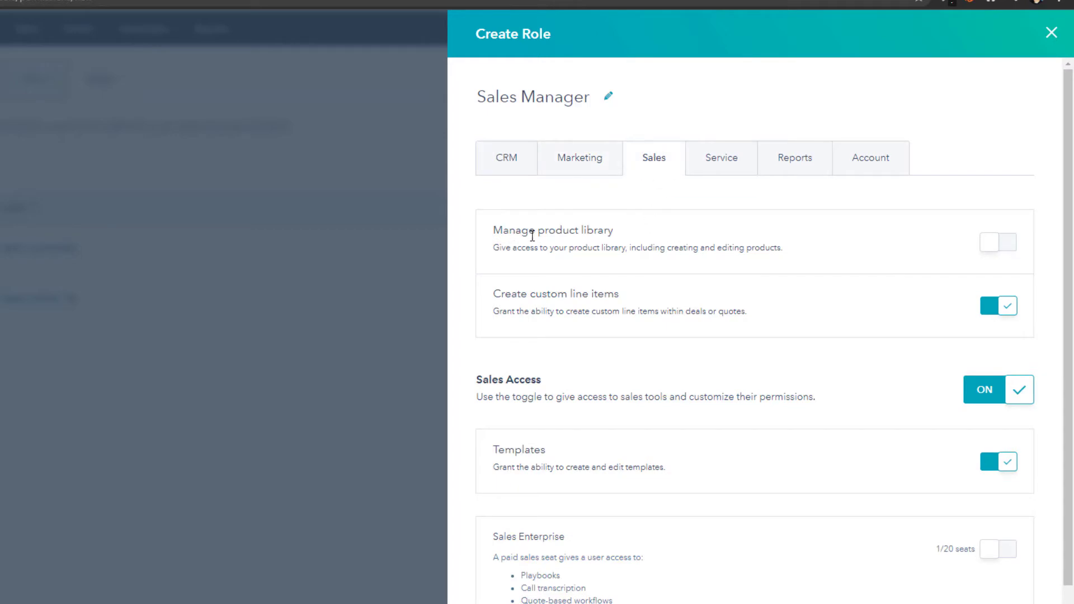
left_click(989, 241)
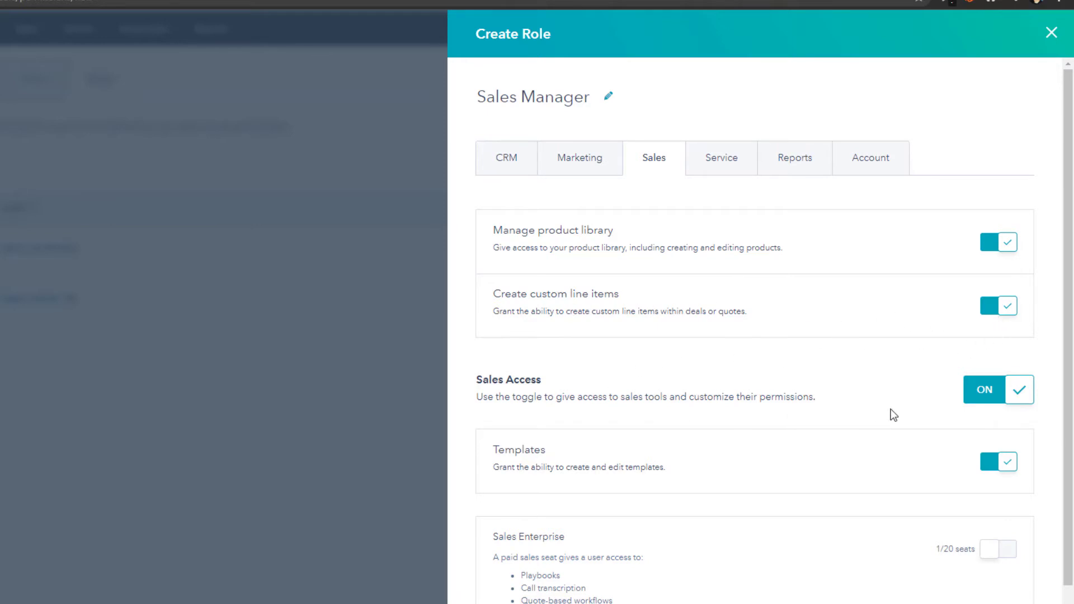
scroll(894, 415, "down", 1)
left_click(998, 504)
Step: Set Forecast Edit and View access to Team only, and enable Publish access to Playbooks
scroll(744, 458, "down", 4)
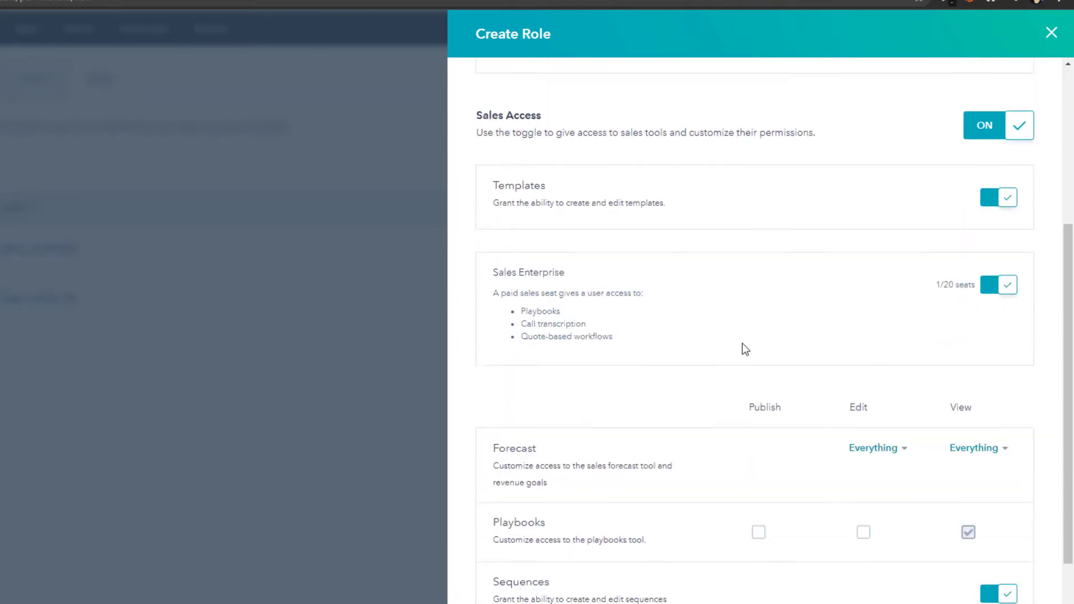
scroll(744, 349, "down", 2)
left_click(903, 349)
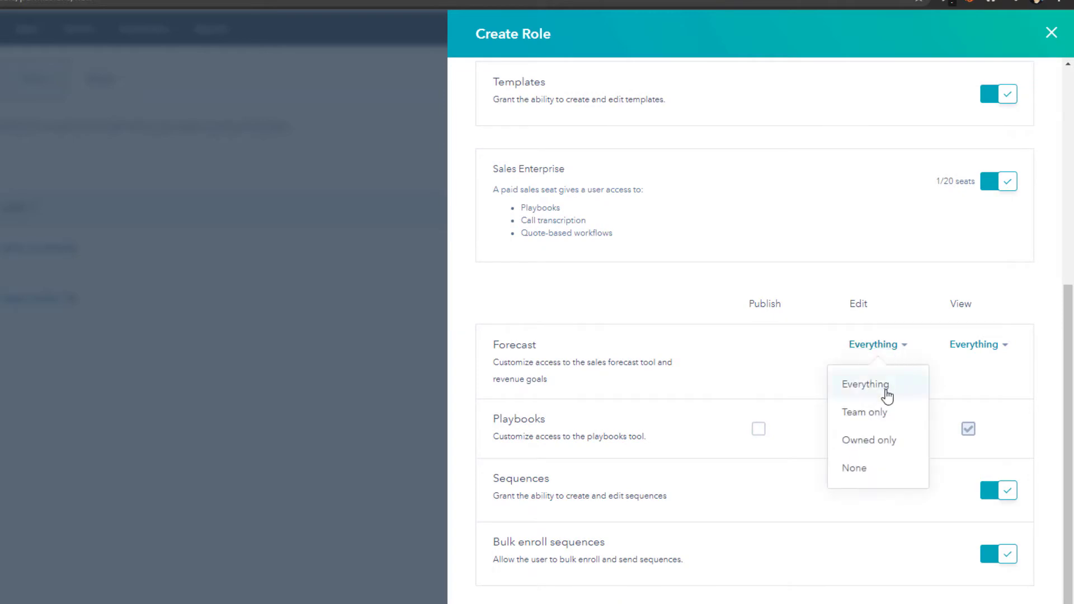
left_click(853, 402)
left_click(979, 346)
left_click(965, 412)
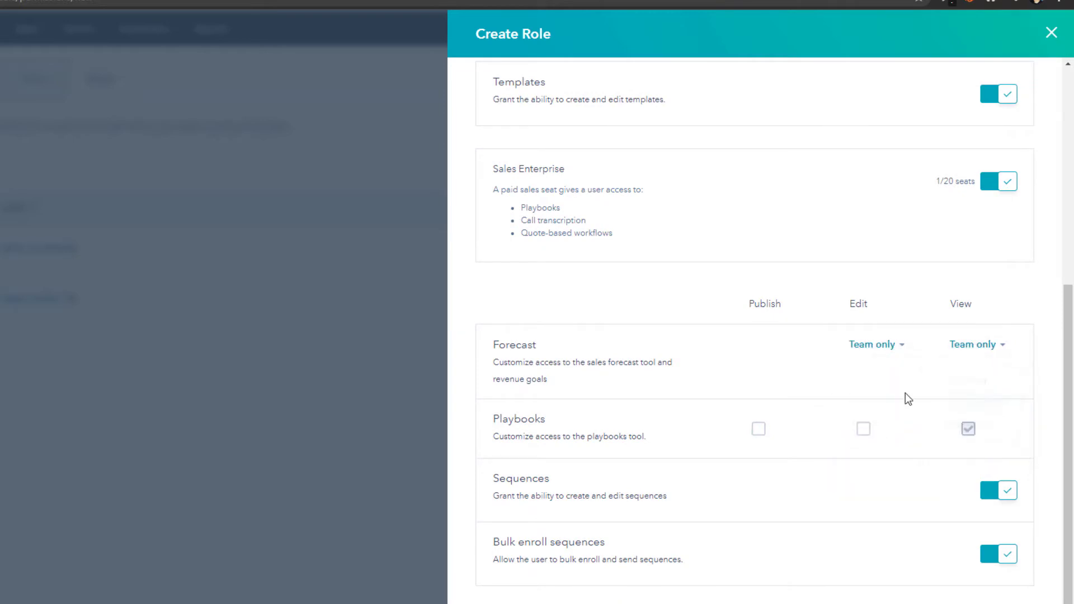
left_click(761, 434)
scroll(887, 539, "up", 7)
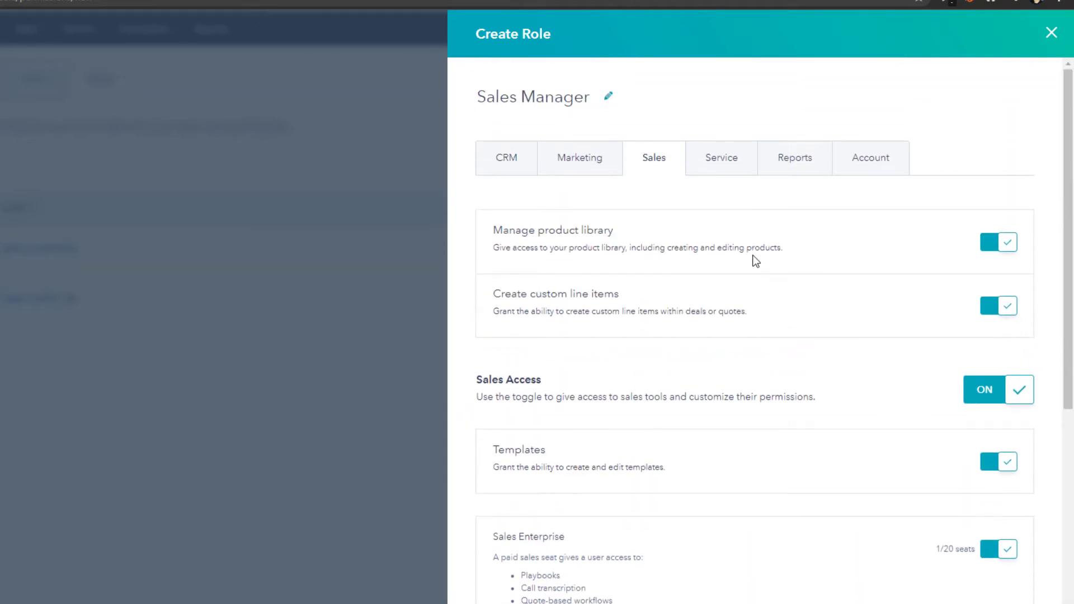
Step: Turn off Service Access for the Sales Manager role and check its report permissions
left_click(722, 158)
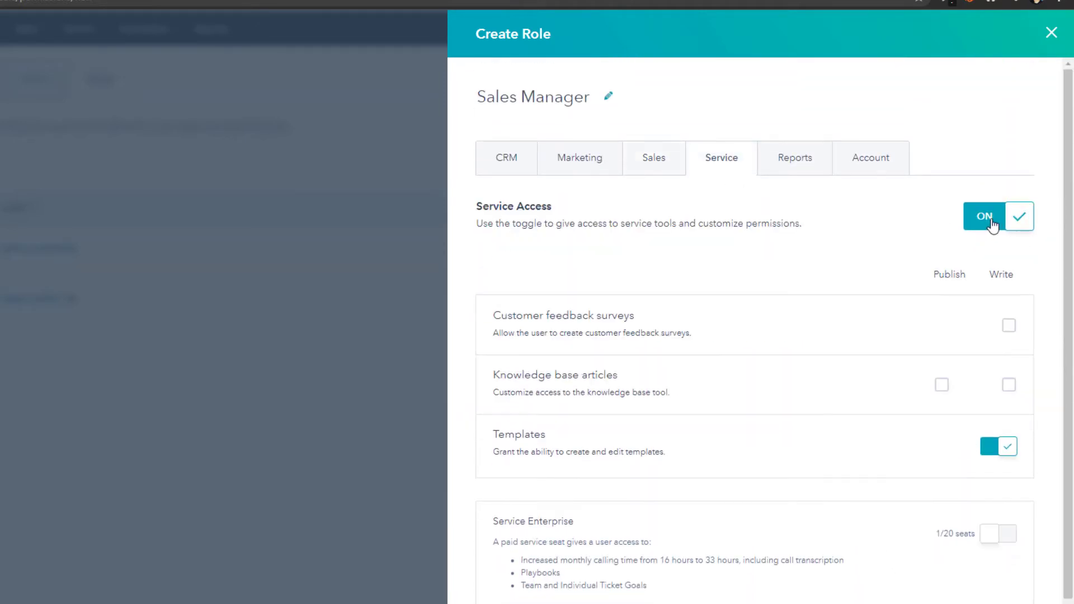
left_click(989, 218)
left_click(794, 169)
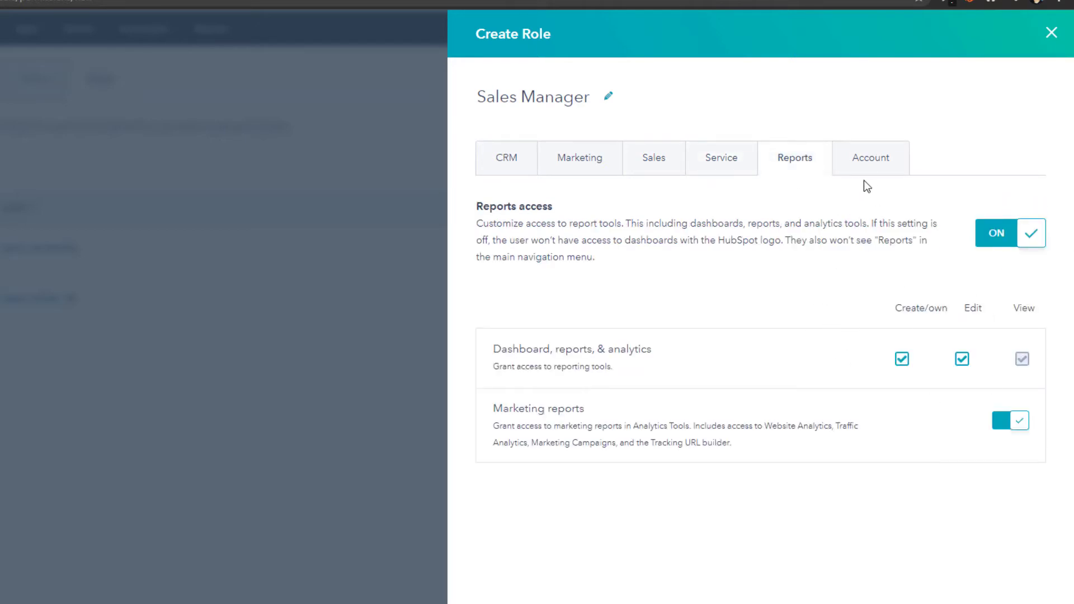
Step: In the Sales Manager role's account settings, enable App Marketplace Access and Reports & dashboards
left_click(868, 164)
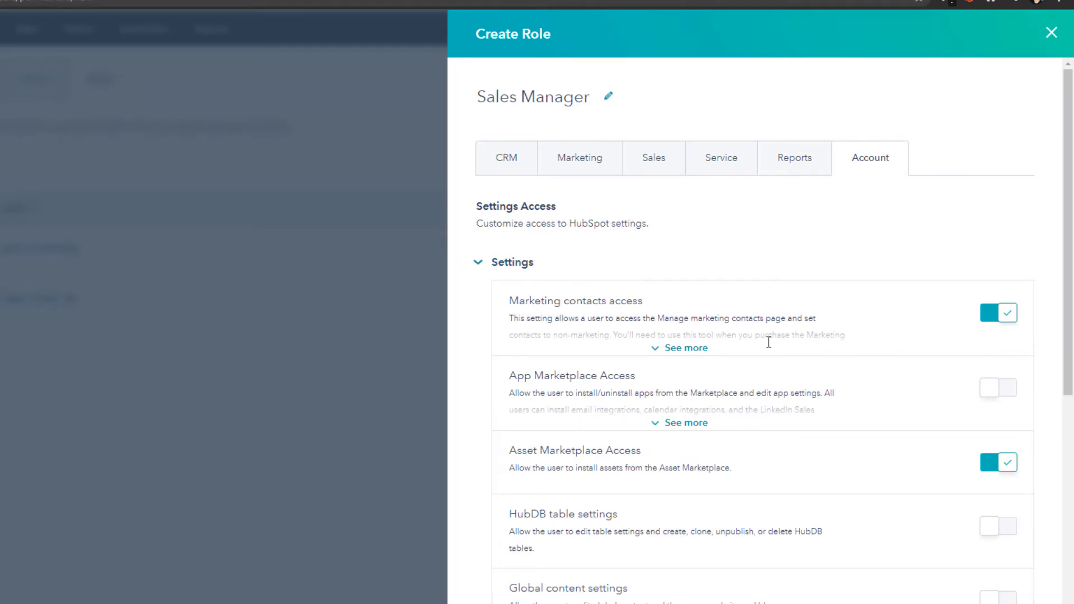
left_click(1000, 389)
scroll(783, 389, "down", 3)
scroll(628, 429, "down", 1)
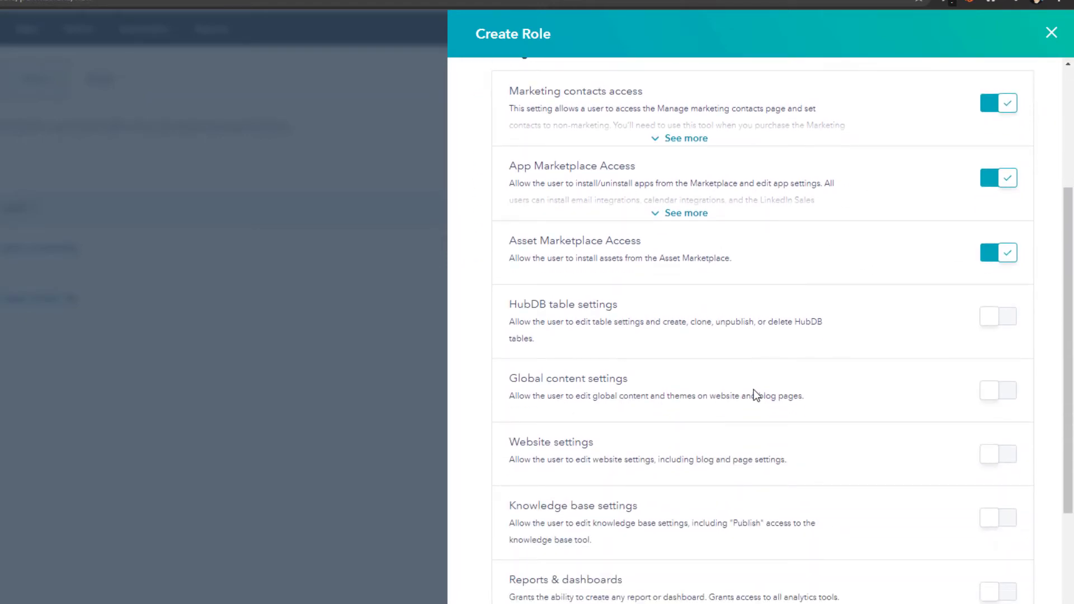
scroll(753, 390, "down", 2)
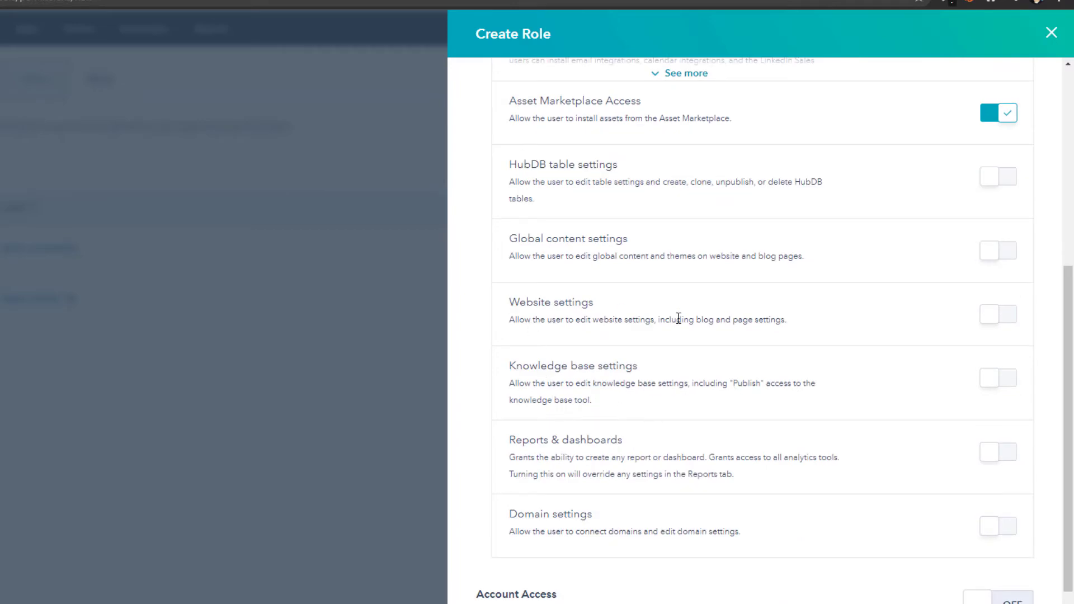
scroll(670, 391, "down", 1)
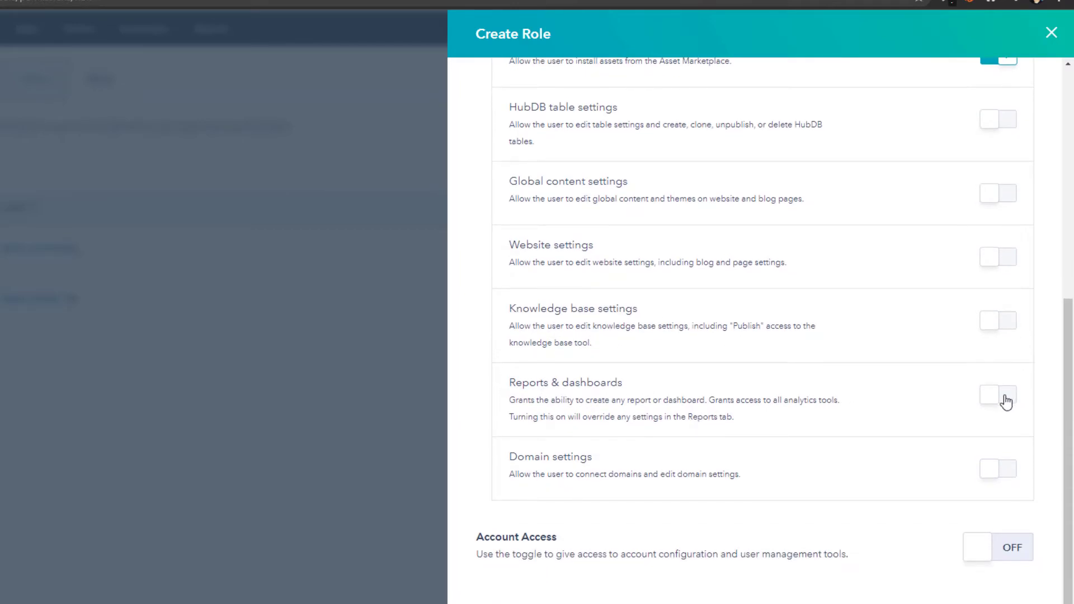
left_click(1006, 401)
Step: Turn on Account Access, but disable Modify billing & change name on contract and Add and edit developer apps and test accounts
left_click(1002, 551)
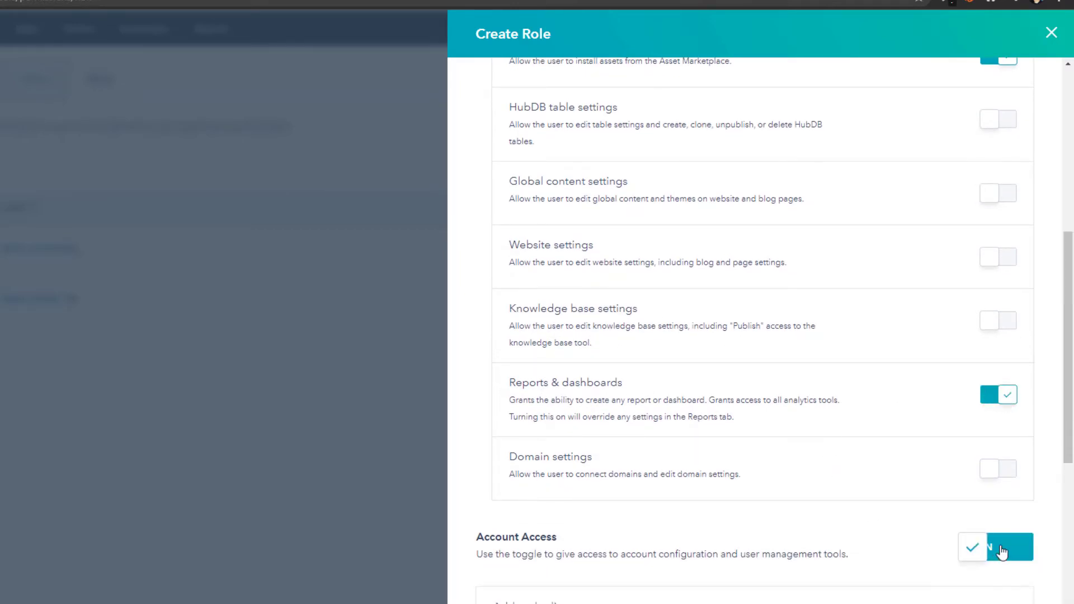
scroll(837, 496, "down", 5)
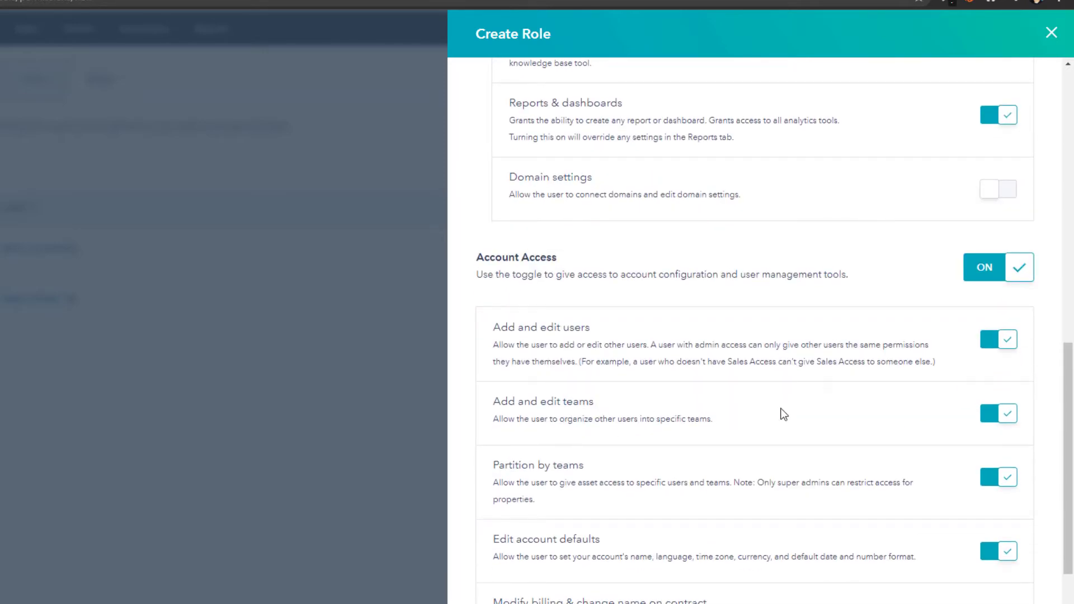
scroll(782, 413, "down", 1)
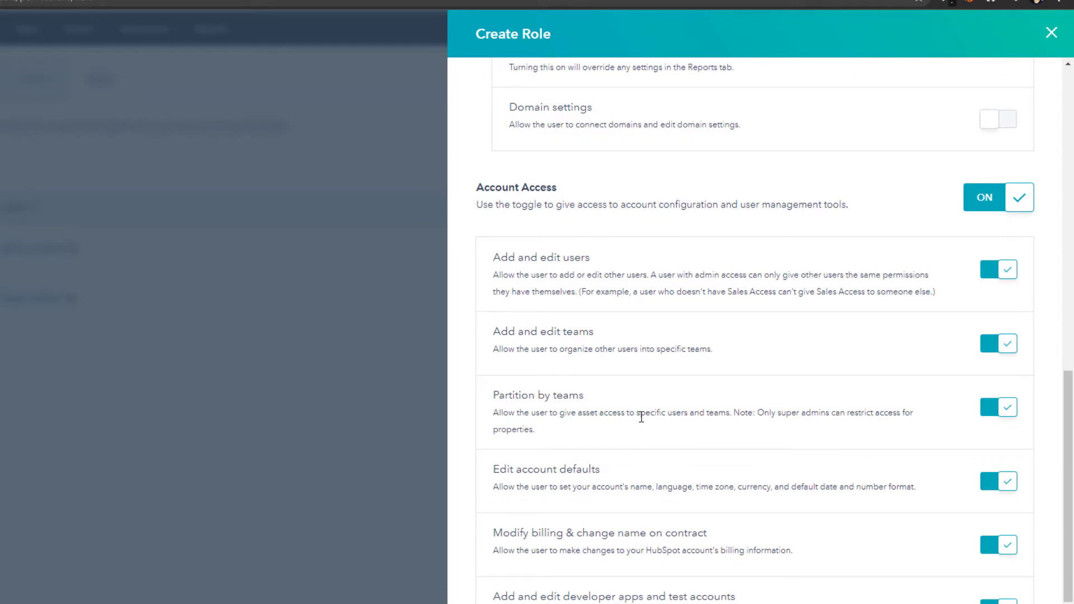
scroll(643, 417, "down", 1)
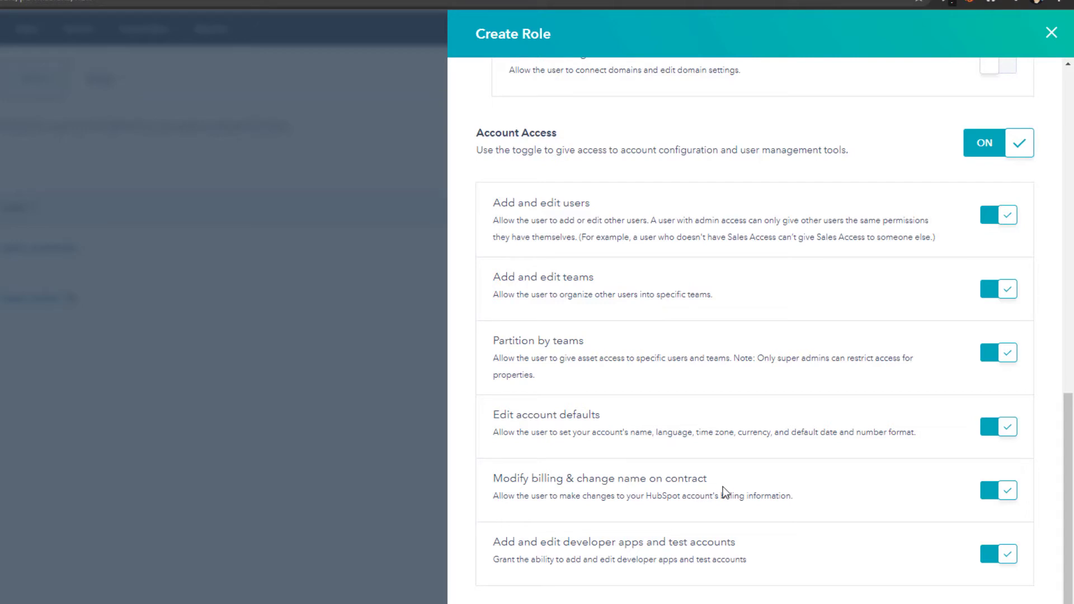
left_click(993, 495)
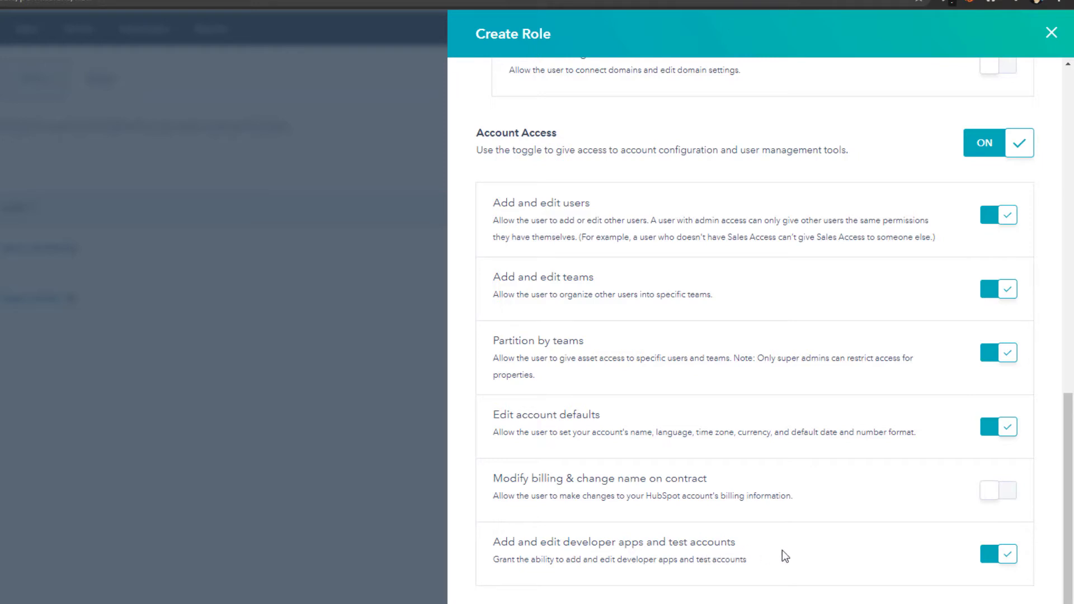
left_click(996, 560)
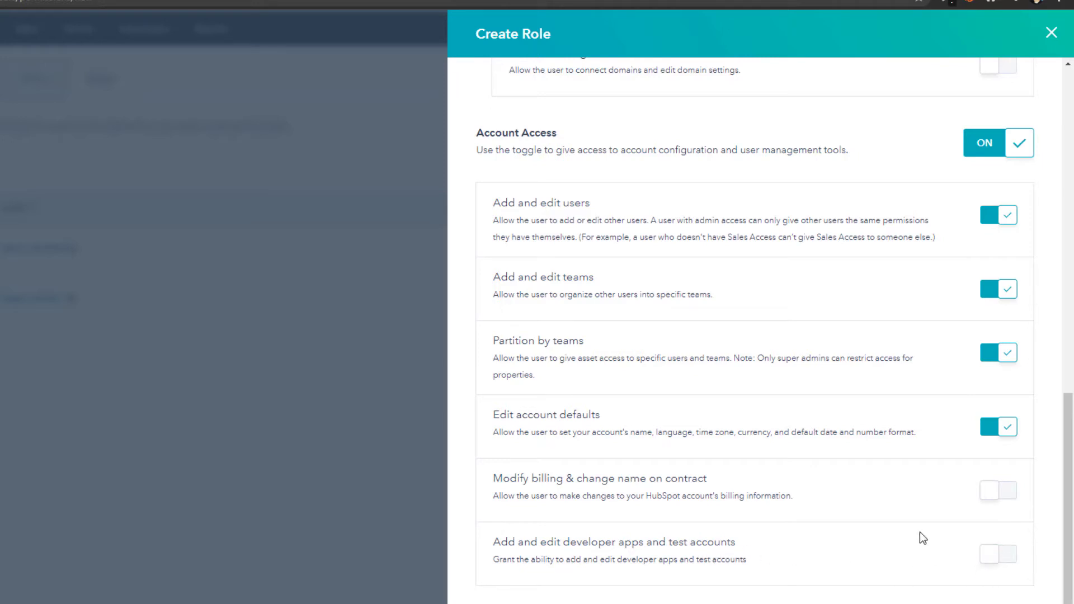
Step: Go back to the CRM permissions of the Sales Manager role and save the role
scroll(827, 312, "up", 15)
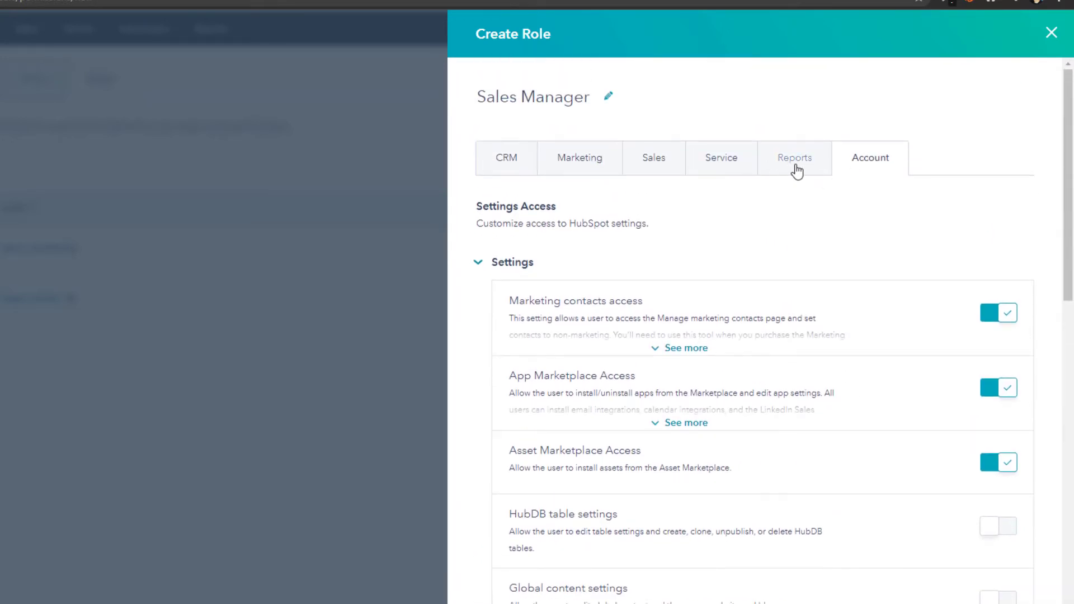
left_click(507, 166)
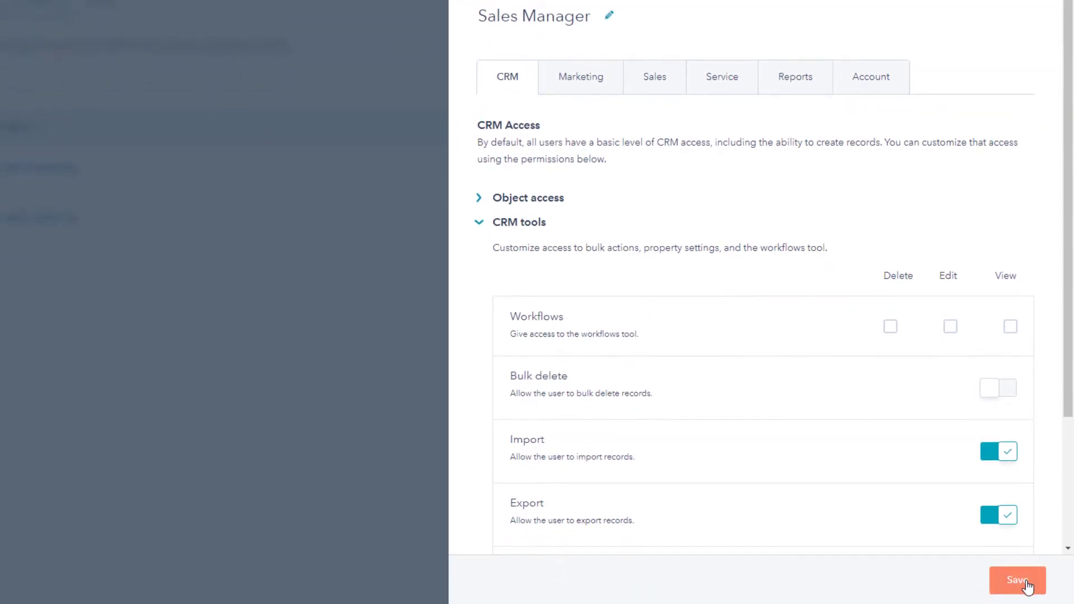
left_click(1028, 584)
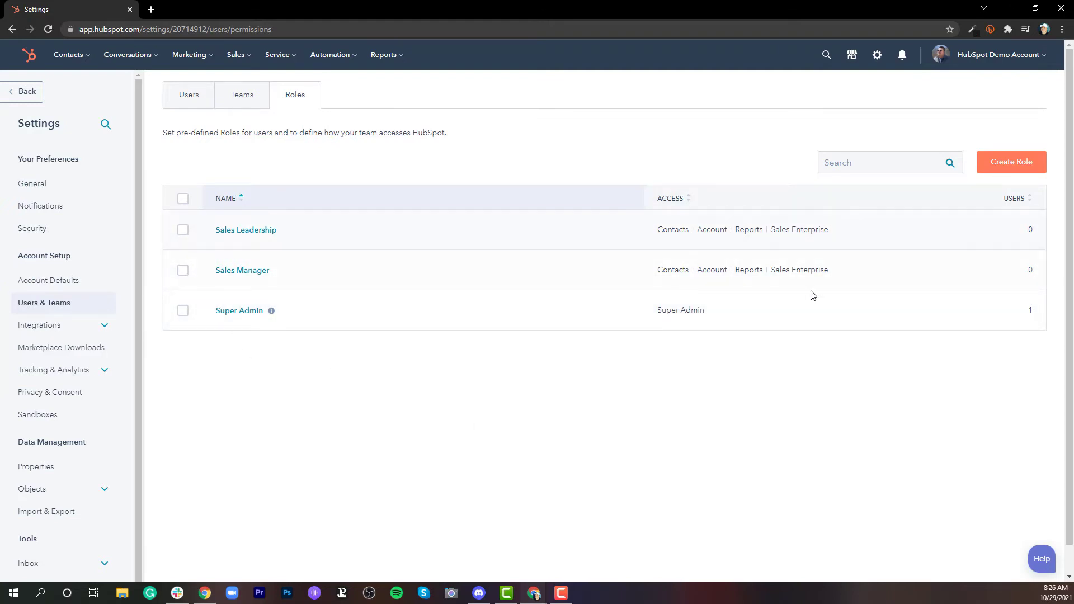
Step: Start a new role named Sales Rep and set its Contact & Companies Communicate and View access to Owned only
left_click(1012, 163)
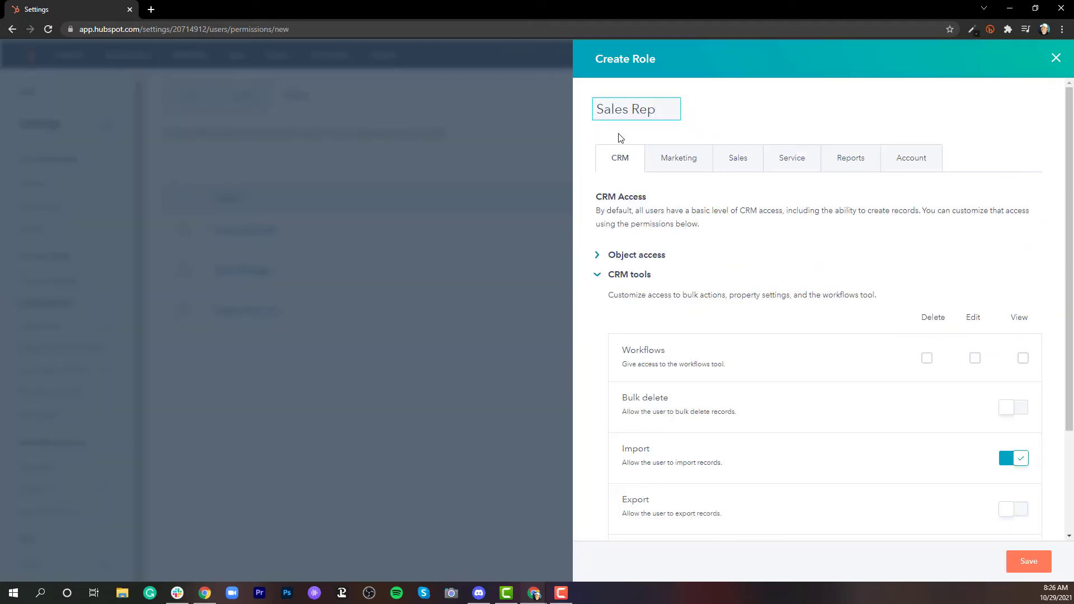
left_click(610, 255)
scroll(643, 246, "down", 5)
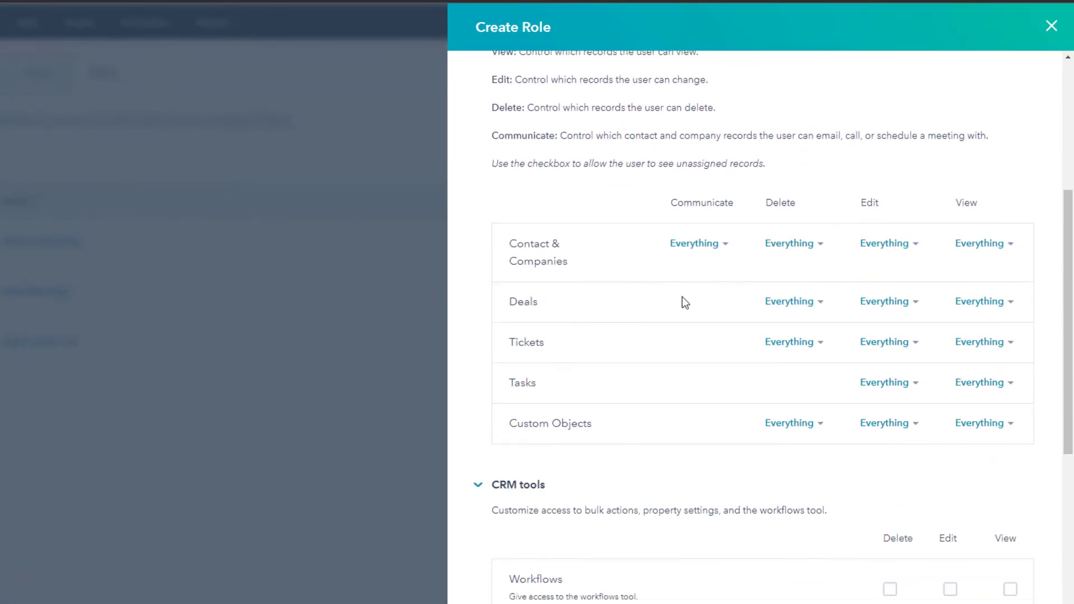
left_click(725, 246)
left_click(697, 346)
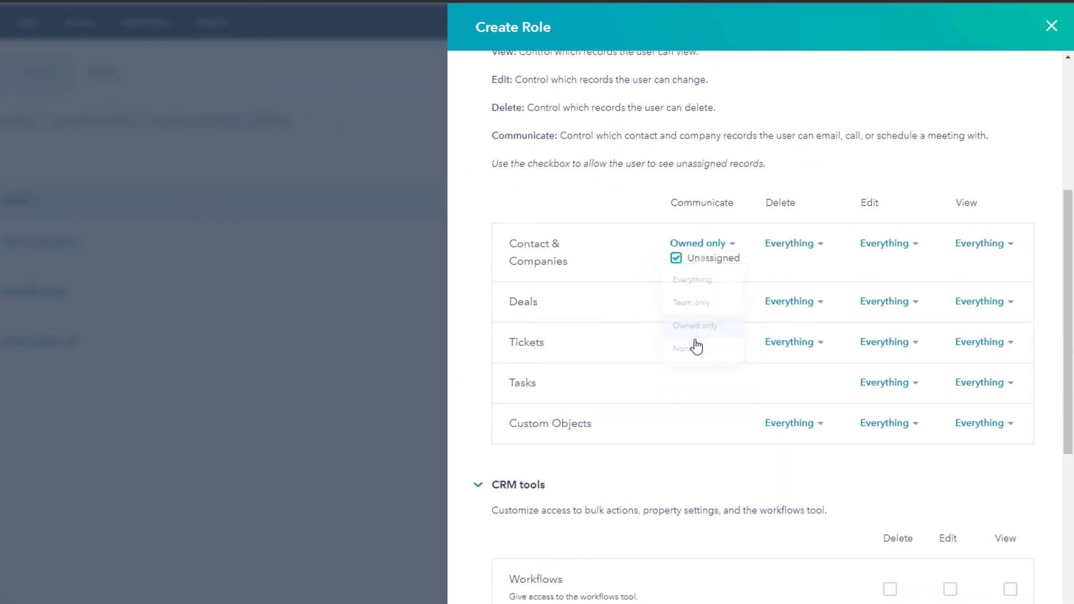
left_click(1001, 245)
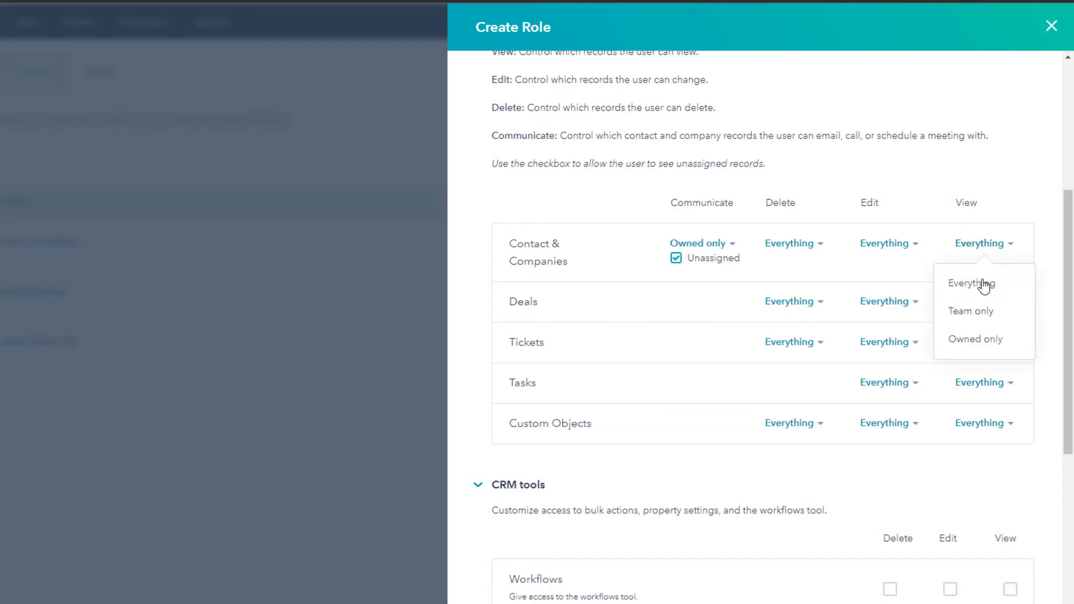
left_click(976, 340)
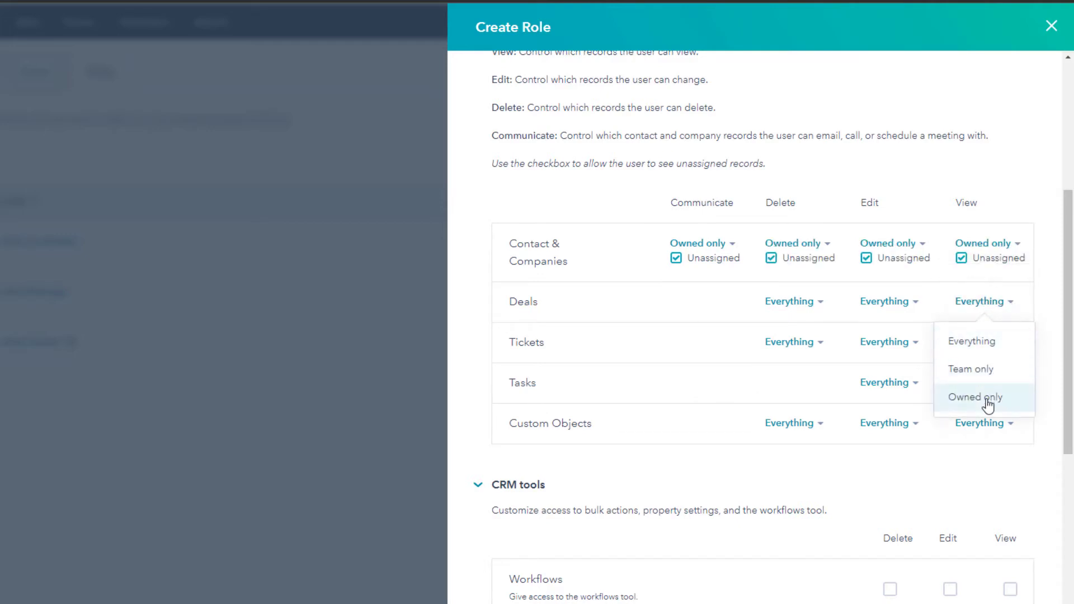
Step: Set View access for Deals, Tickets, Tasks and Custom Objects to Owned only
left_click(985, 398)
left_click(1013, 358)
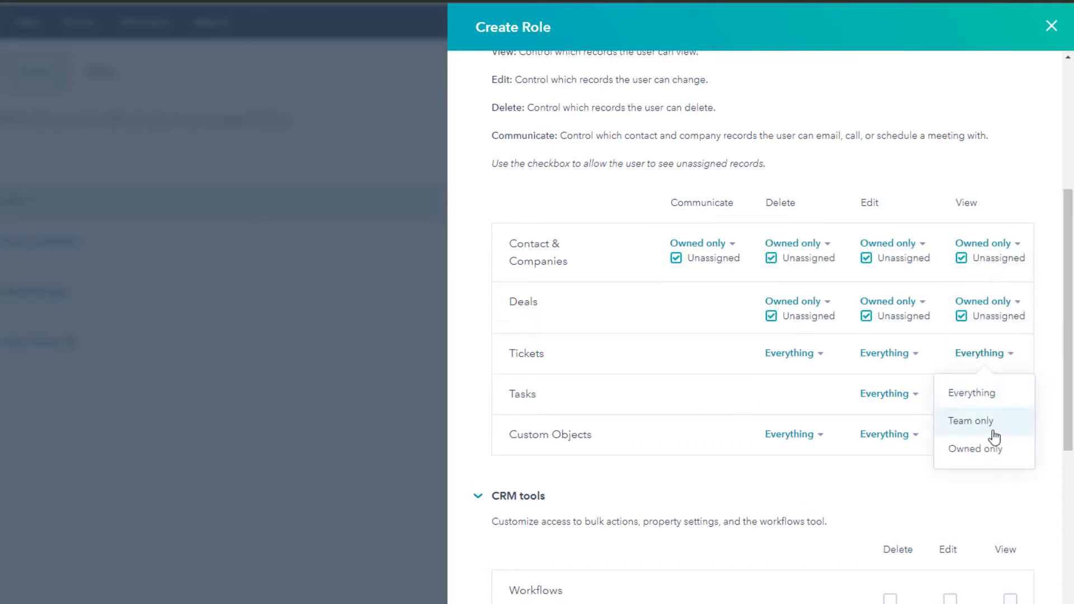
left_click(979, 449)
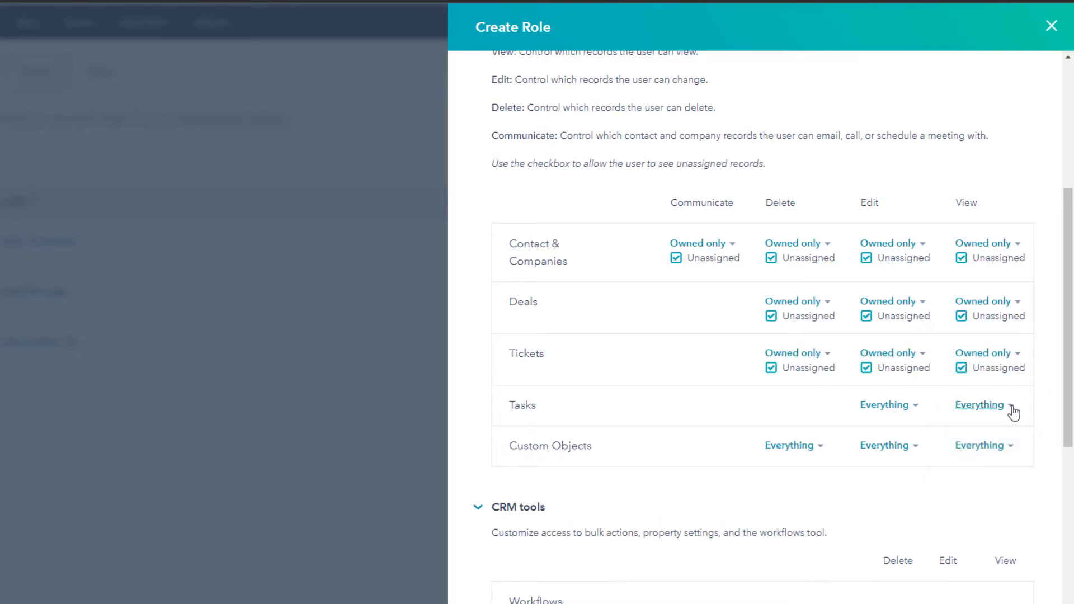
left_click(1012, 409)
left_click(997, 498)
left_click(1005, 462)
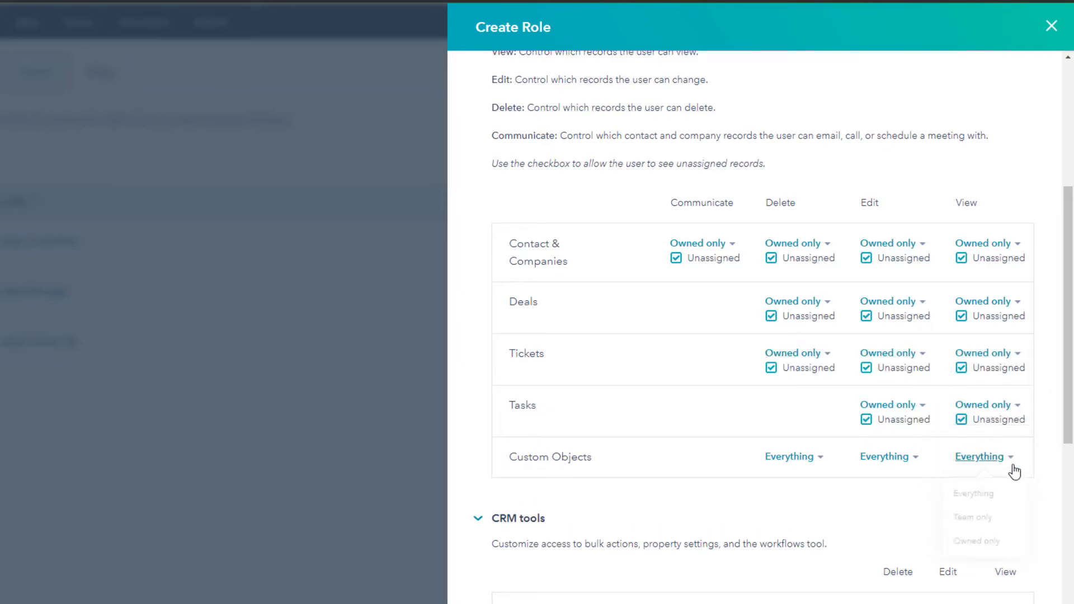
left_click(991, 552)
Step: Enable Edit property settings in the Sales Rep role's CRM tools
scroll(539, 270, "down", 5)
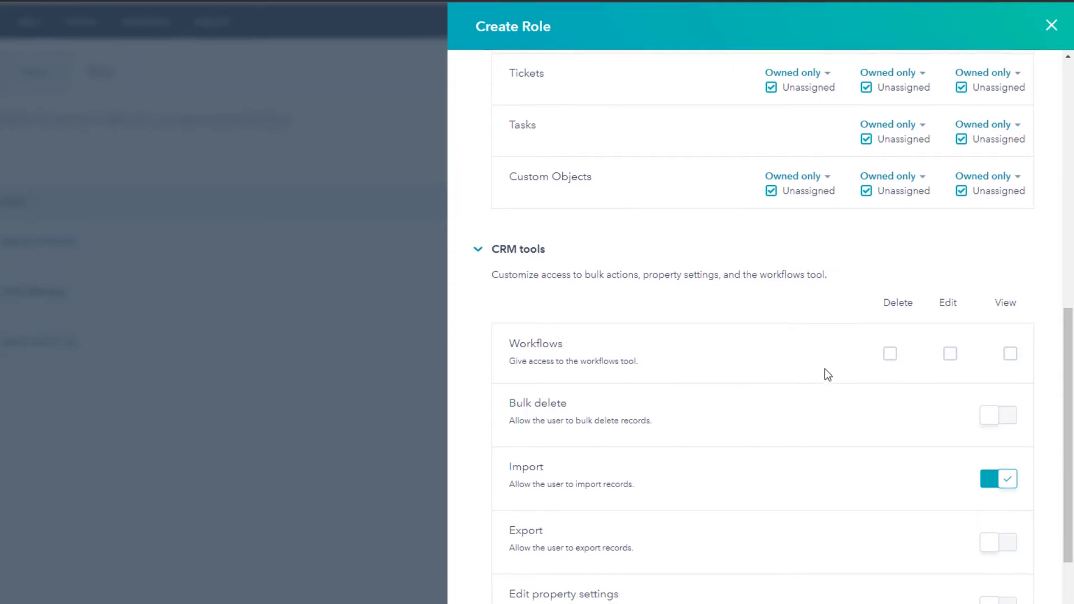
scroll(825, 369, "down", 2)
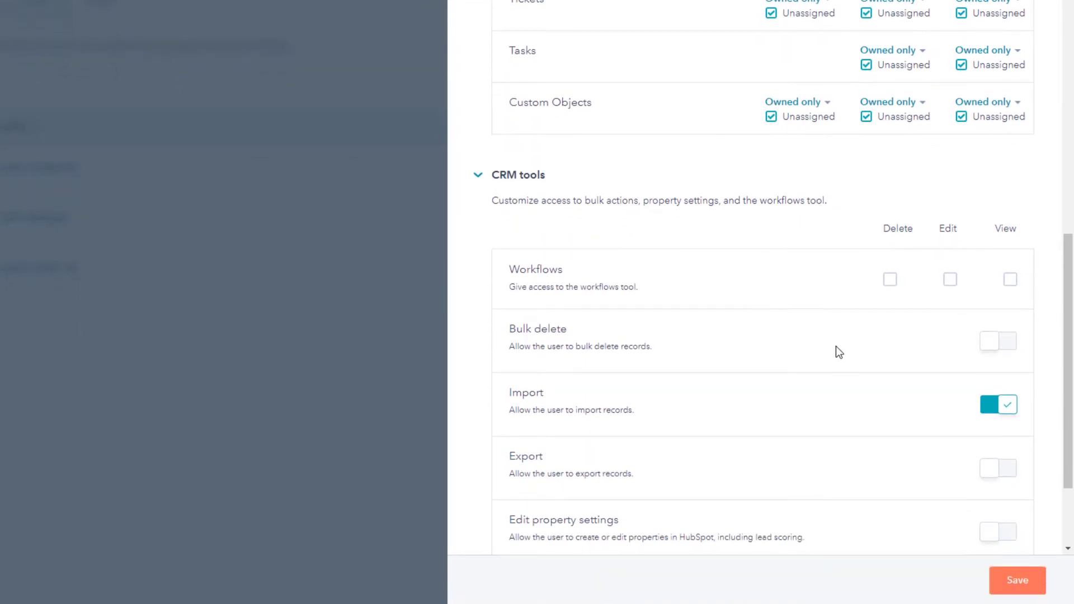
scroll(678, 285, "down", 3)
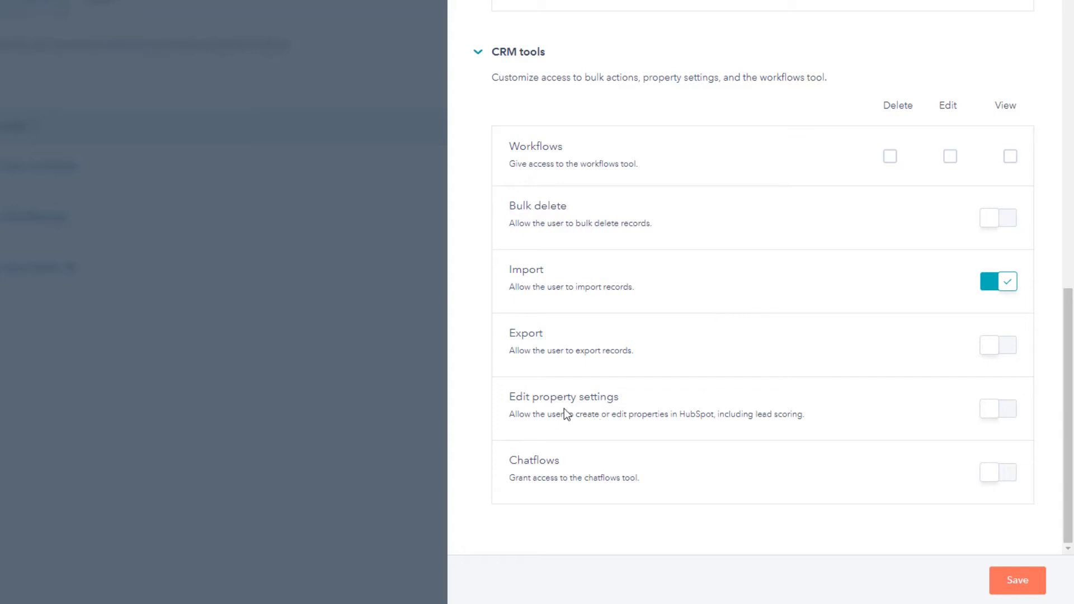
left_click(999, 411)
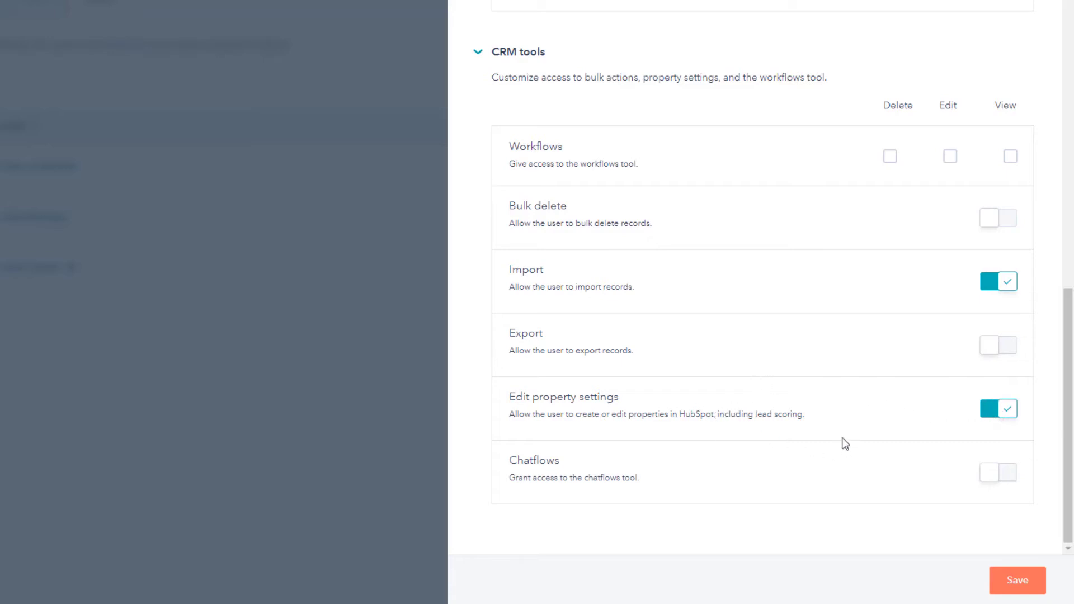
Step: In the Sales Rep role's marketing permissions, turn off Lists, Files, Forms and Marketing Access
scroll(865, 417, "up", 15)
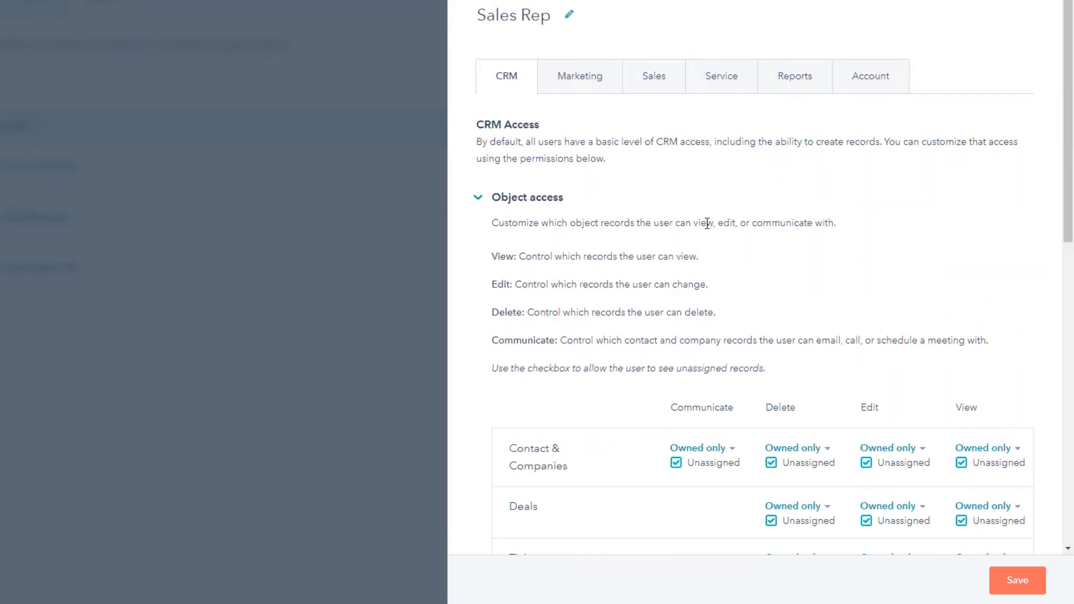
left_click(589, 83)
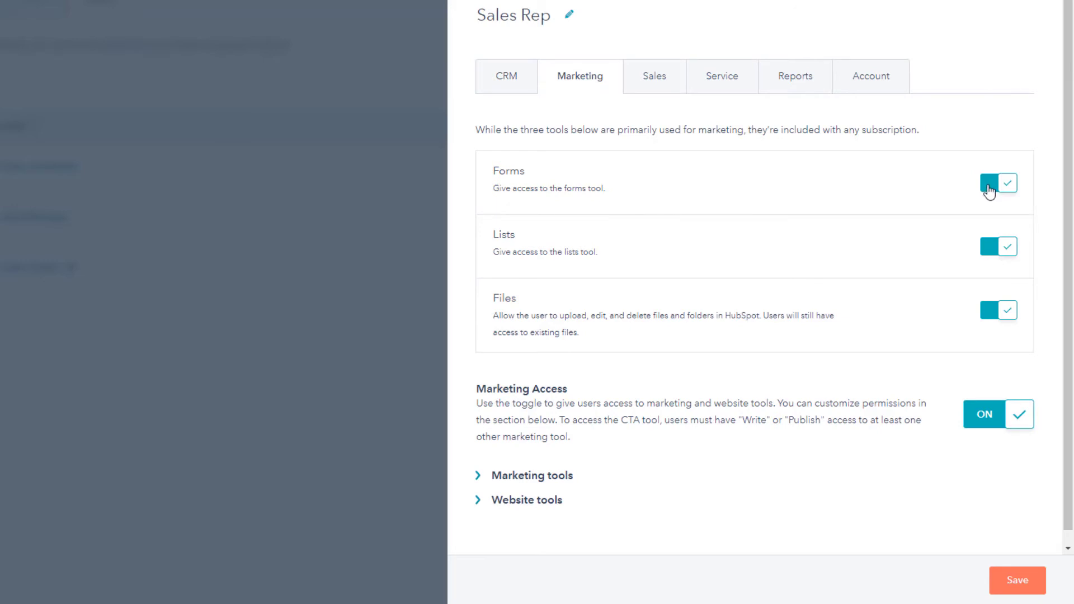
left_click(990, 247)
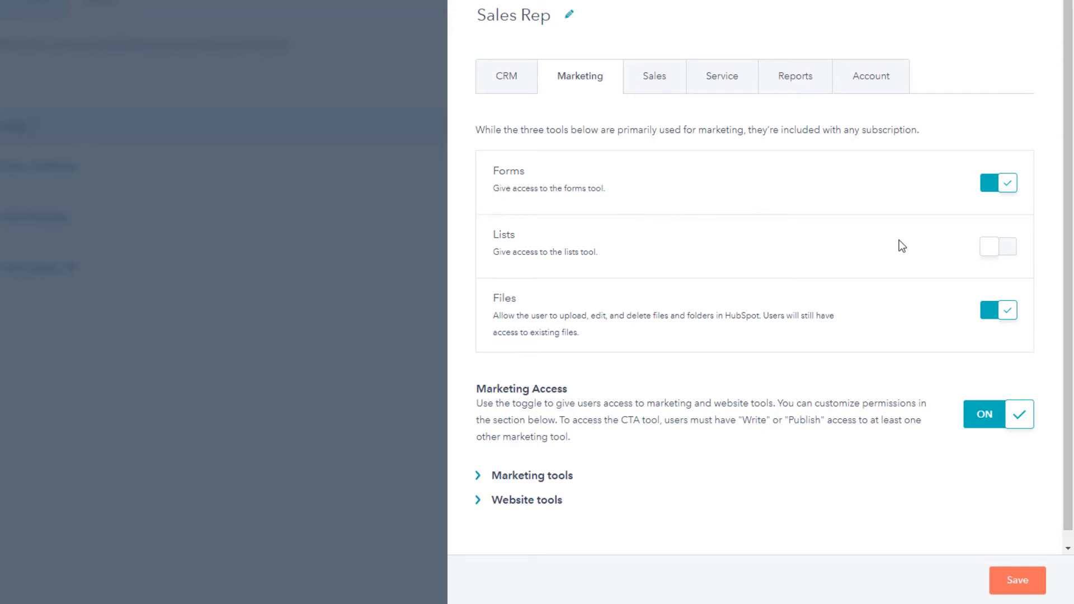
left_click(991, 316)
left_click(992, 189)
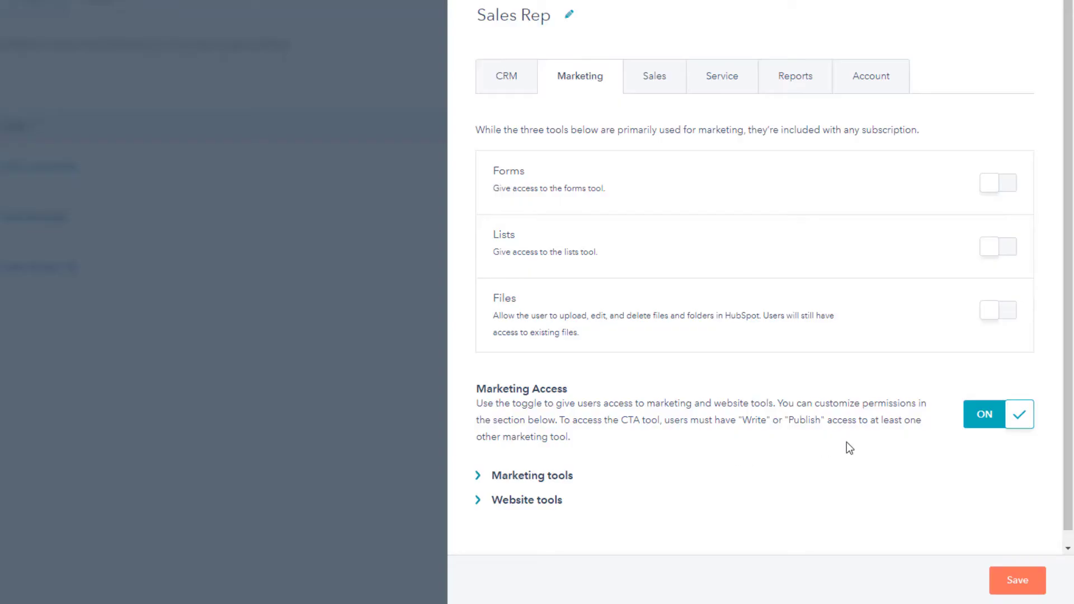
left_click(979, 425)
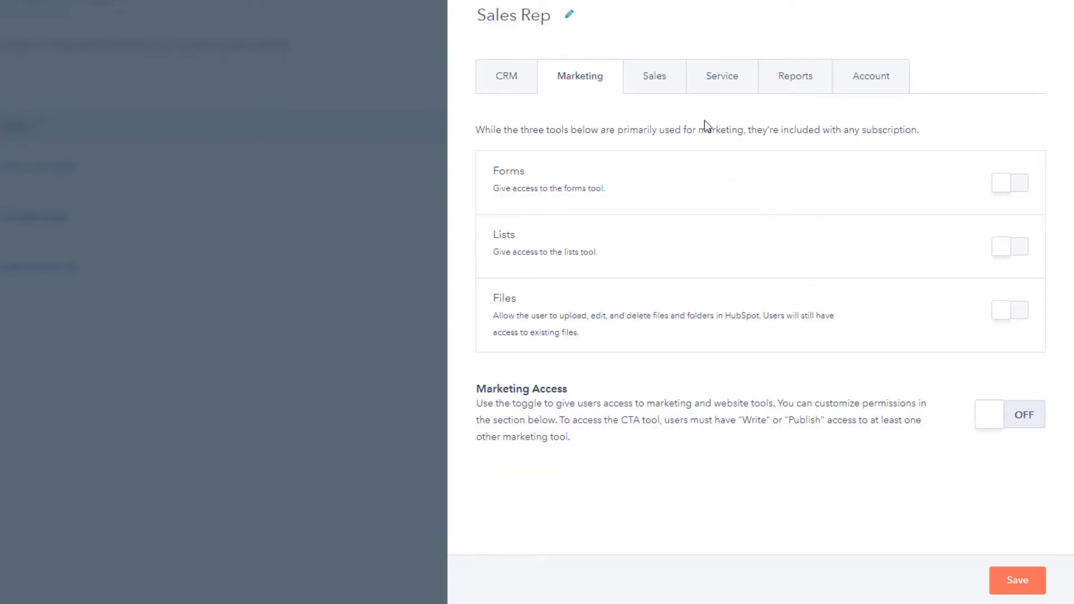
Step: In the Sales Rep role's sales permissions, enable Manage product library and turn off Templates
left_click(659, 79)
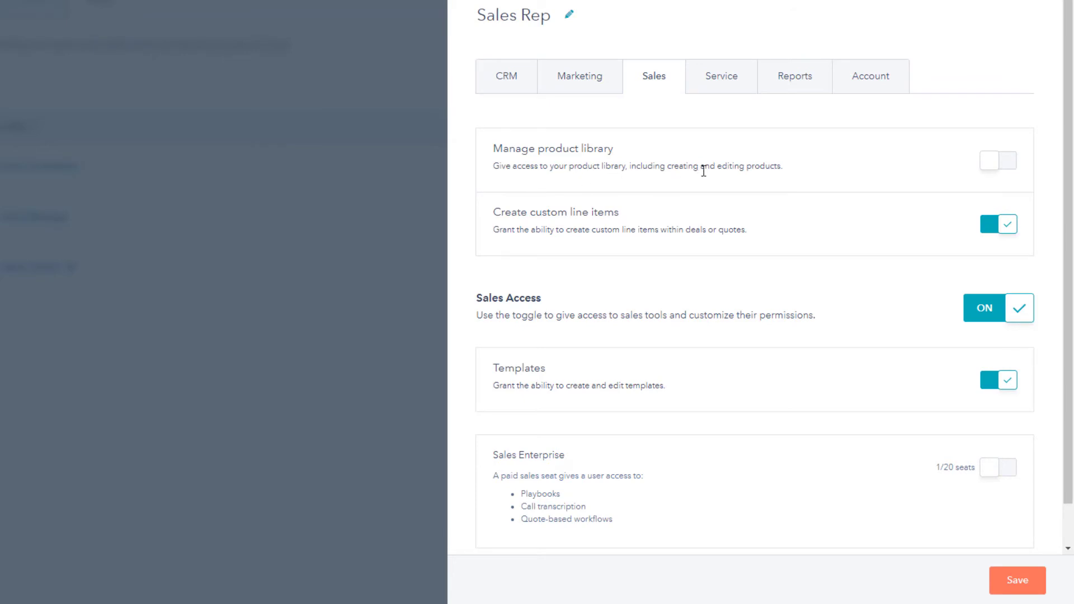
left_click(1007, 161)
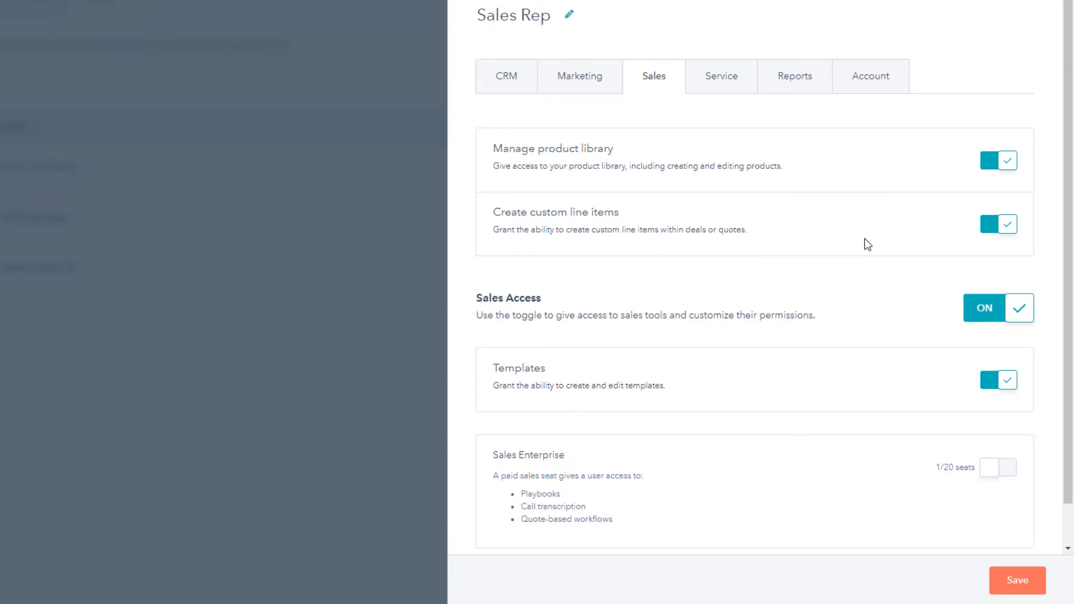
scroll(867, 244, "down", 2)
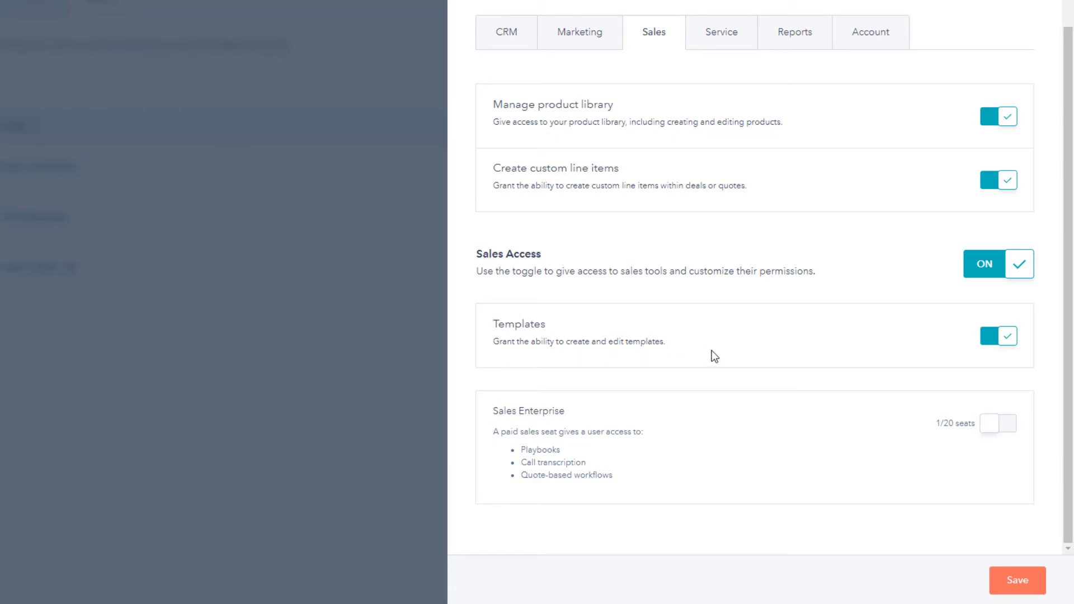
left_click(995, 343)
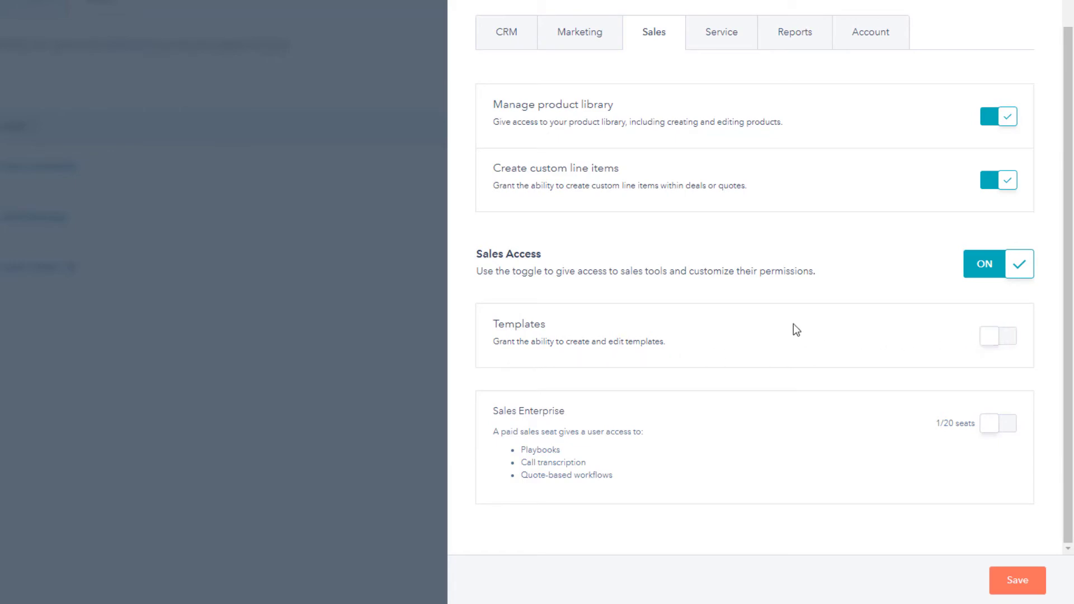